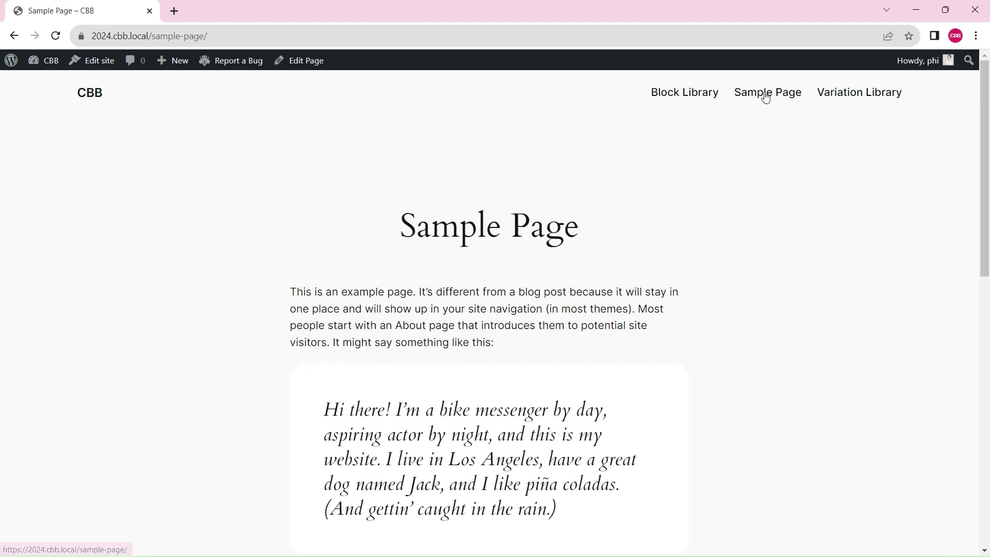
# Open the Sample Page in the block editor from the admin toolbar
pyautogui.click(309, 61)
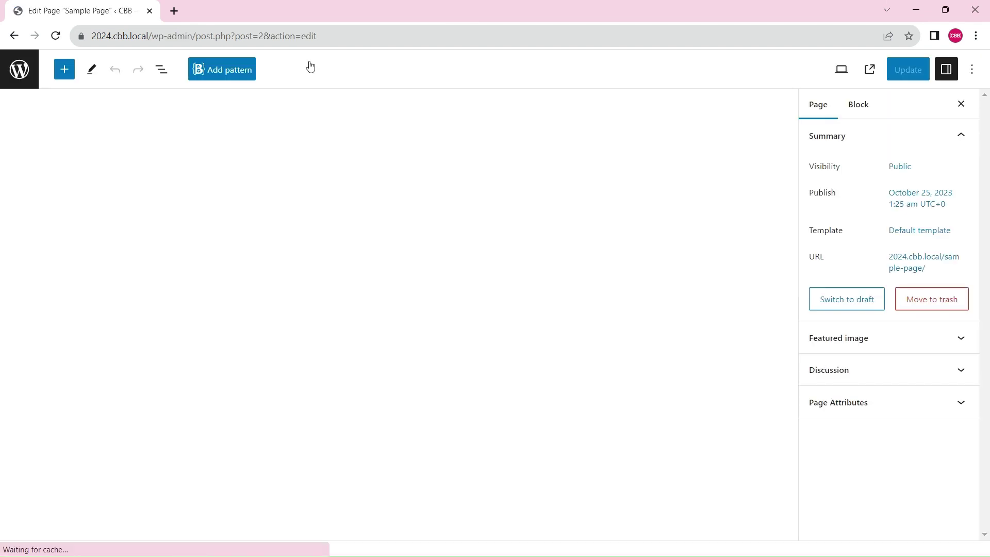
# Open the page's Pages template in the template editor
pyautogui.click(897, 228)
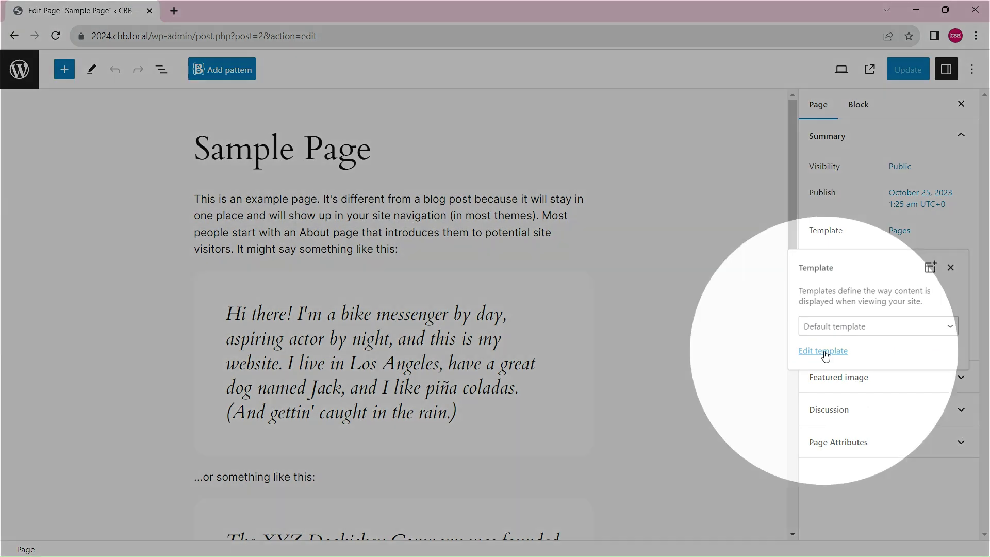
pyautogui.click(823, 351)
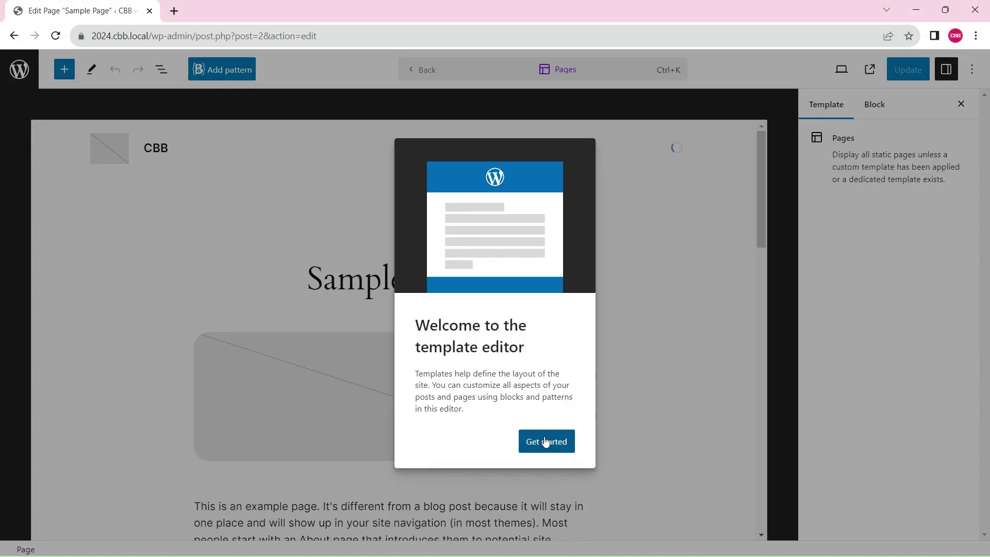
pyautogui.click(544, 442)
# Select the header's Navigation block and show the template's List View
pyautogui.click(682, 153)
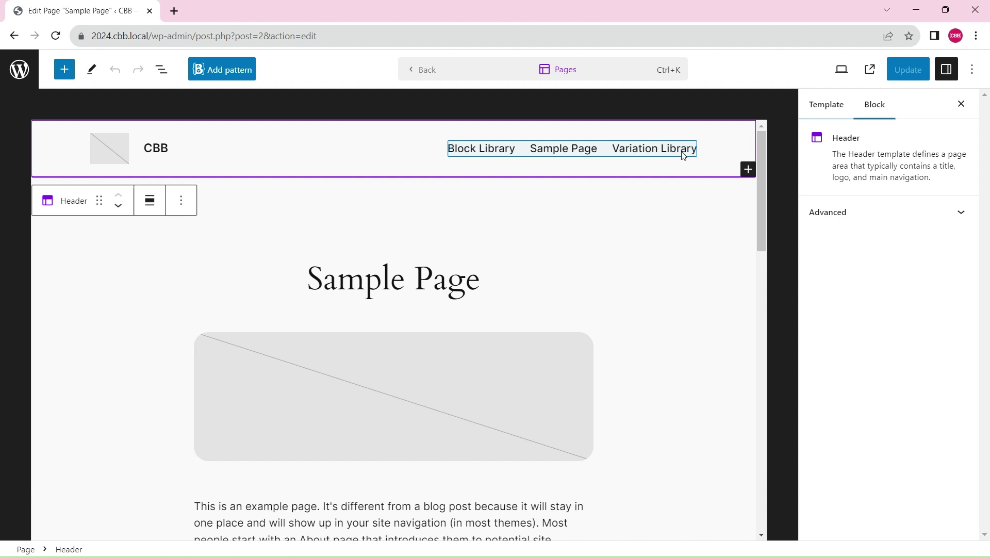
pyautogui.click(682, 155)
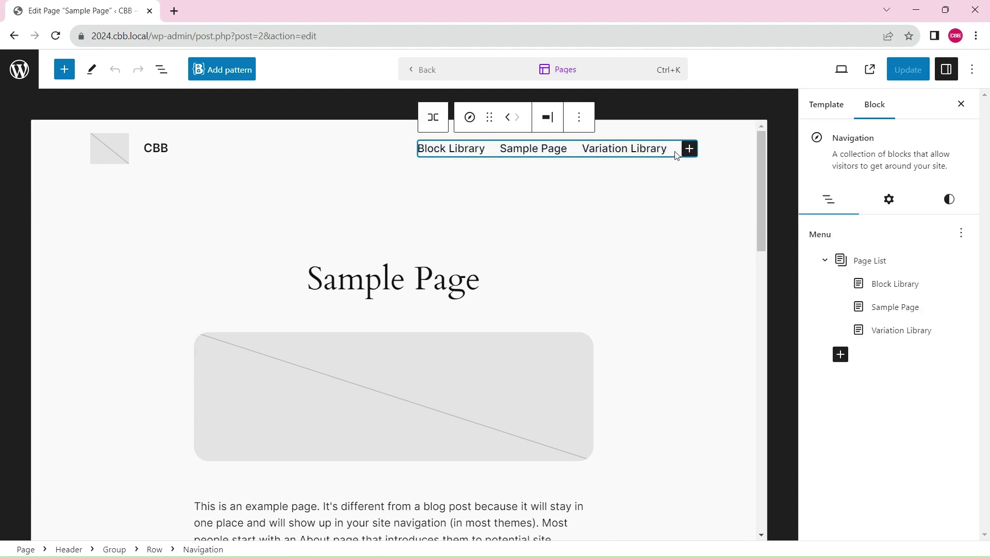
pyautogui.click(162, 71)
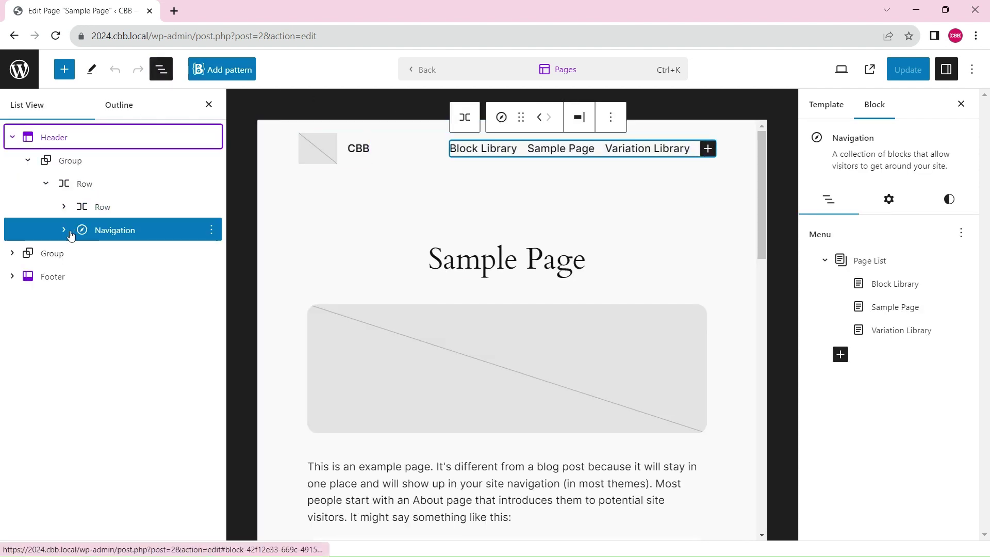
# Insert a Buttons block labelled 'Search' after the header Navigation
pyautogui.click(211, 229)
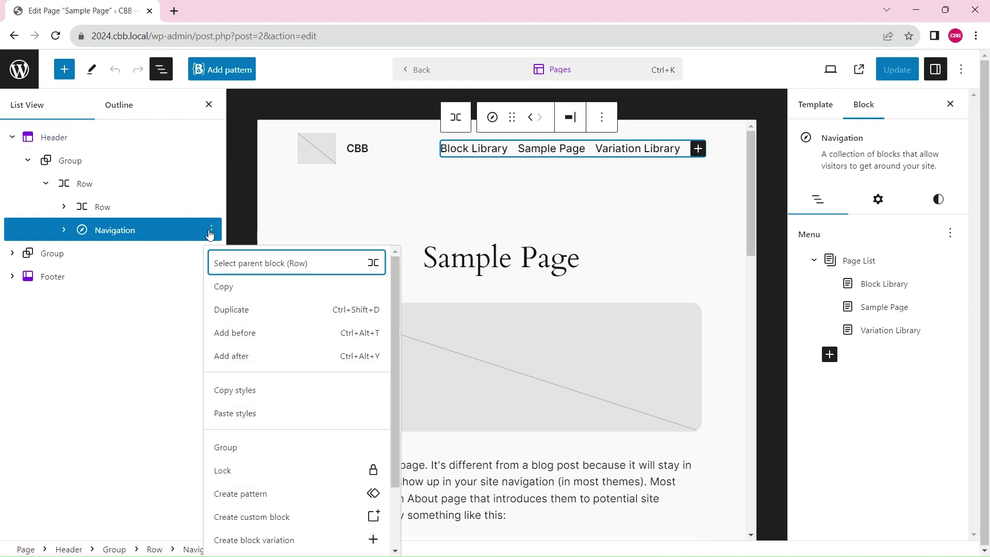
pyautogui.click(227, 358)
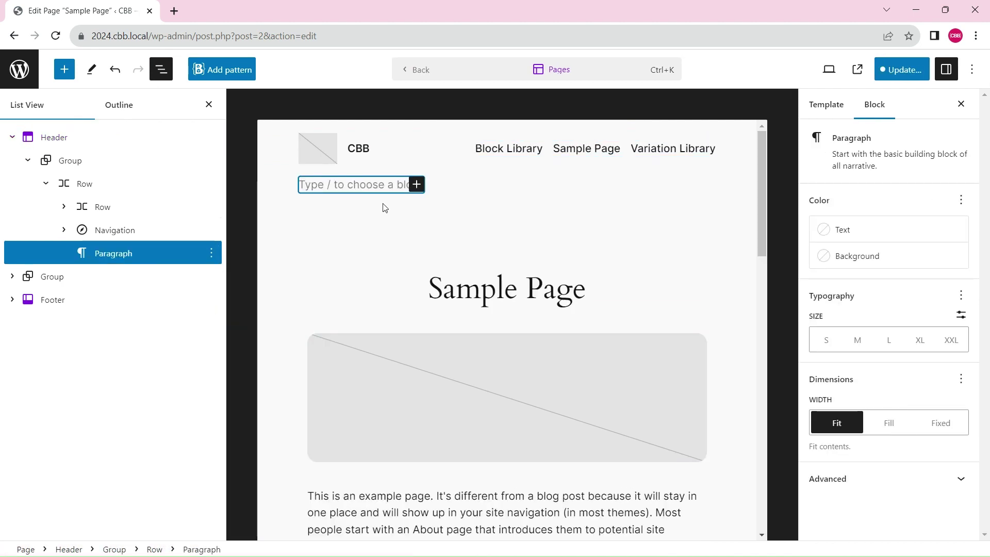
pyautogui.write('/')
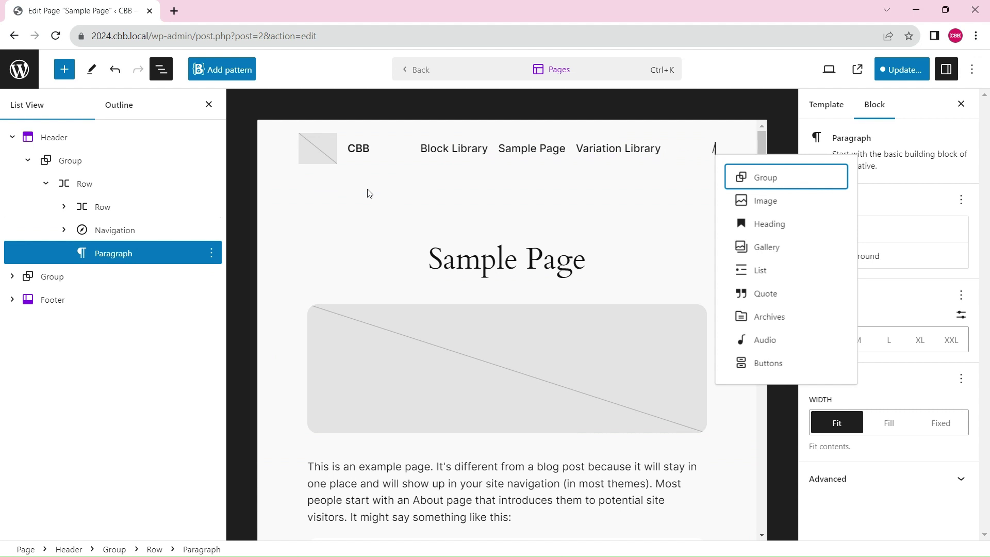
pyautogui.write('bu')
pyautogui.press('Return')
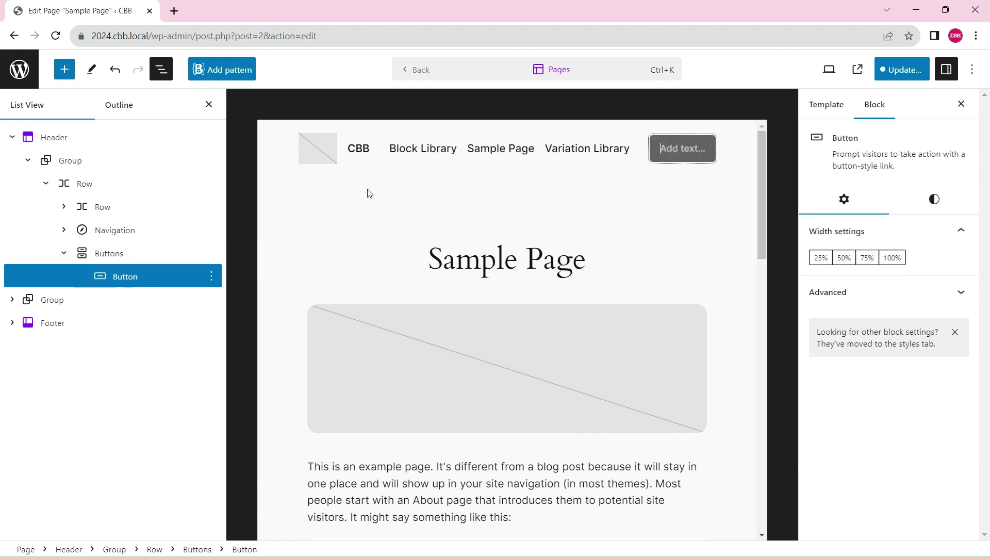
pyautogui.write('Search')
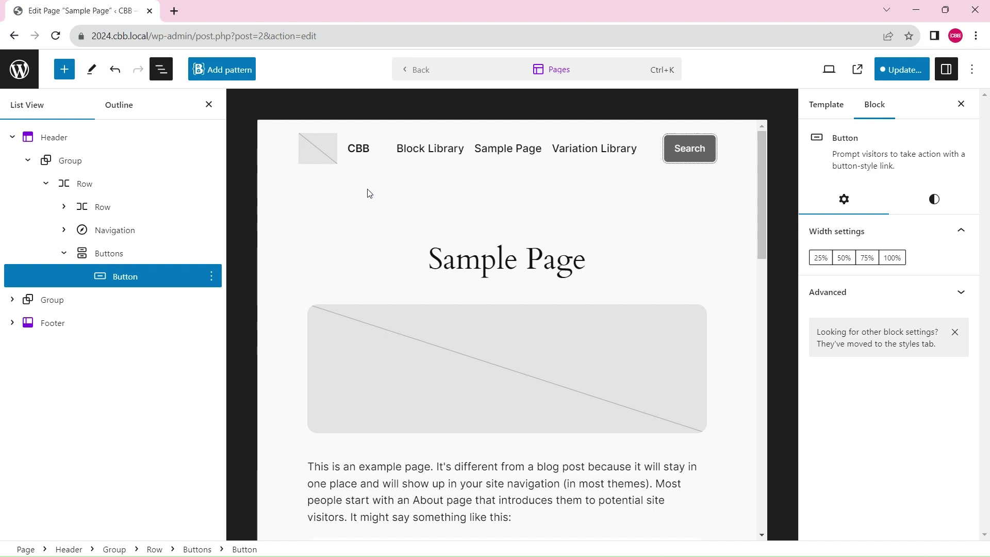
# Group the Navigation and Search Buttons blocks into a Row
pyautogui.click(108, 253)
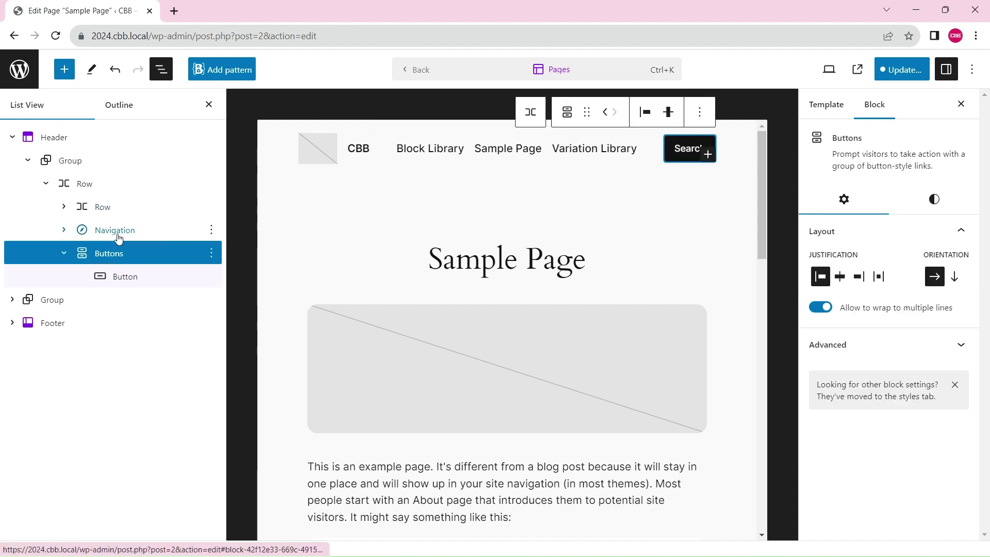
pyautogui.keyDown('shift'); pyautogui.click(134, 230); pyautogui.keyUp('shift')
pyautogui.click(506, 119)
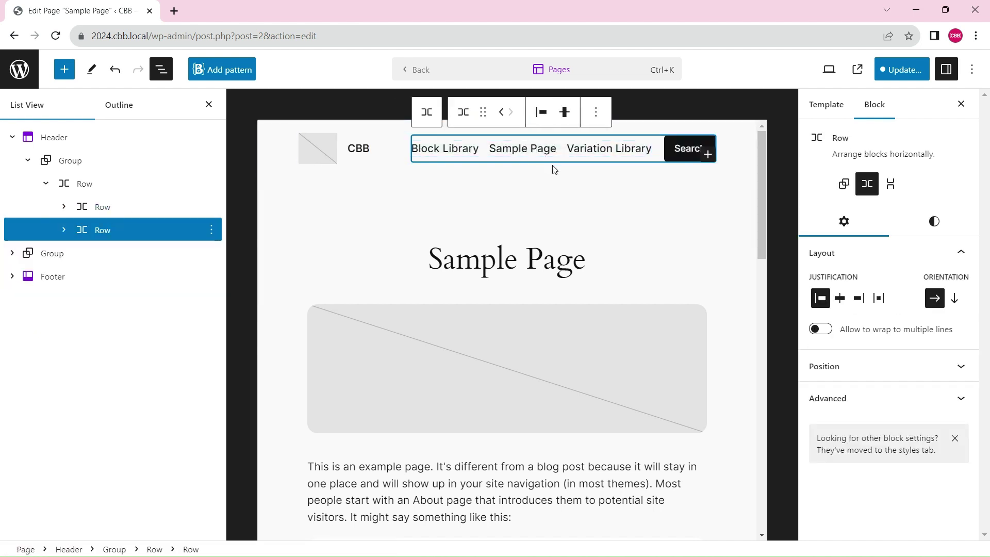
# Save the template changes, view the live Sample Page, then return to the editor
pyautogui.click(900, 78)
pyautogui.click(879, 75)
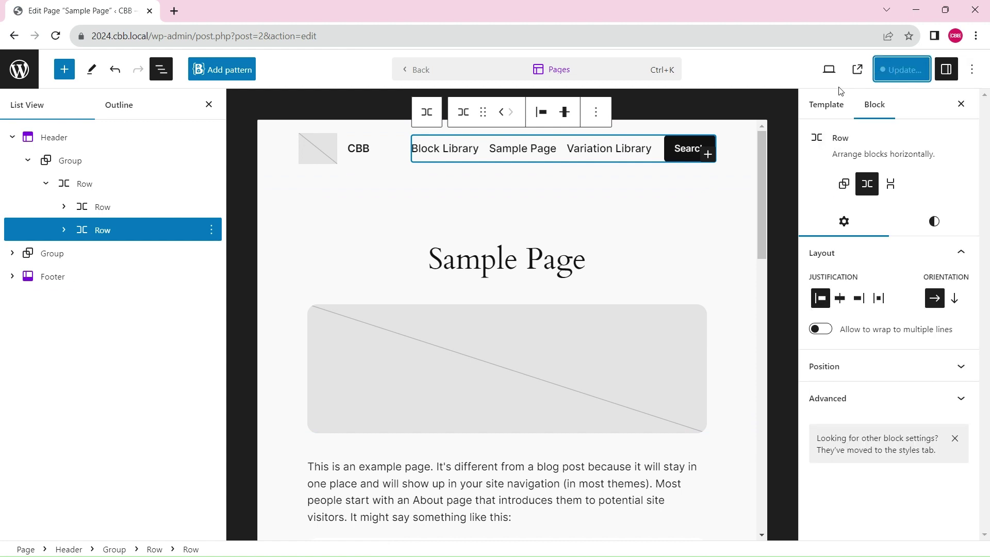
pyautogui.click(868, 72)
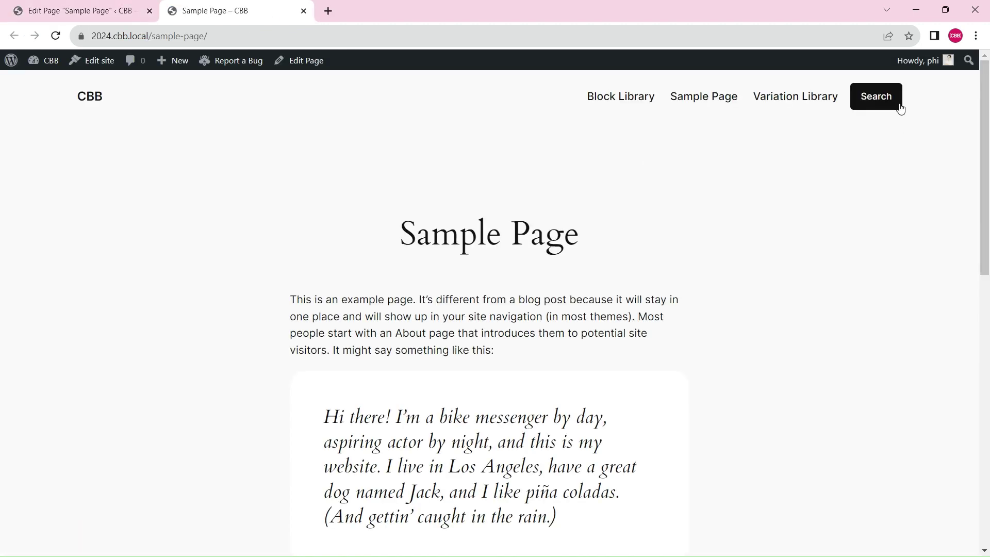
pyautogui.hotkey('ctrl', 'shift', 'Tab')
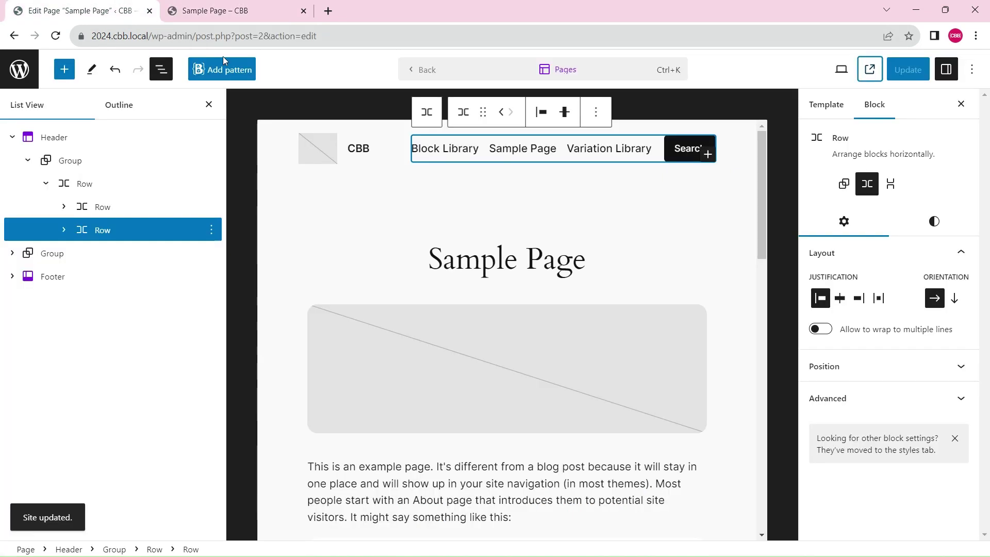
# Add an Advanced group containing a Search block after the header Group
pyautogui.click(96, 172)
pyautogui.click(212, 160)
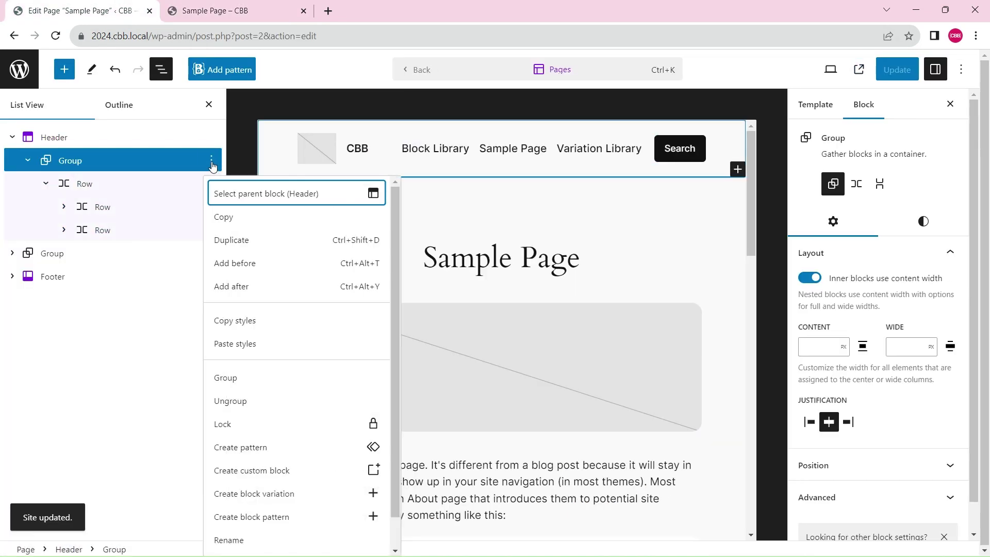
pyautogui.click(262, 283)
pyautogui.write('/')
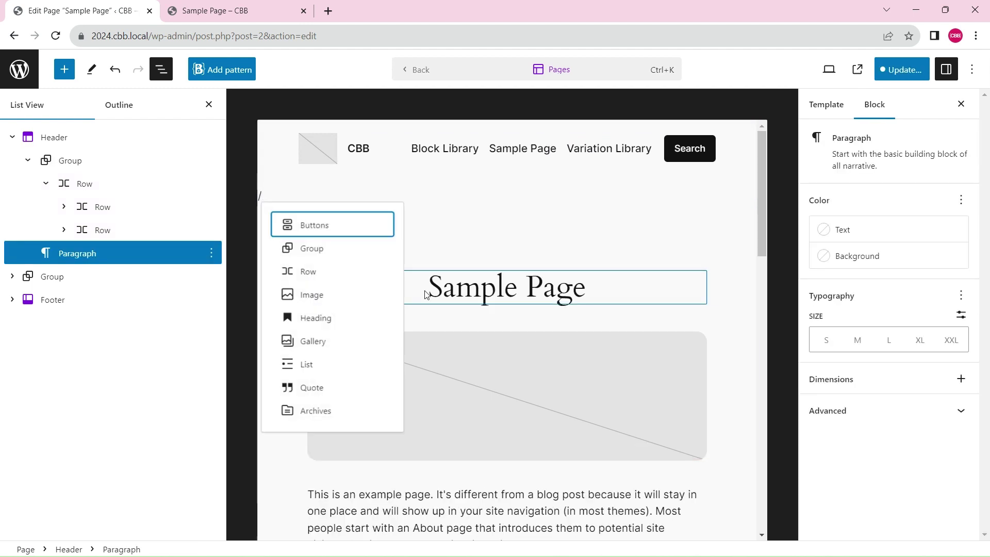
pyautogui.write('ad')
pyautogui.press('Return')
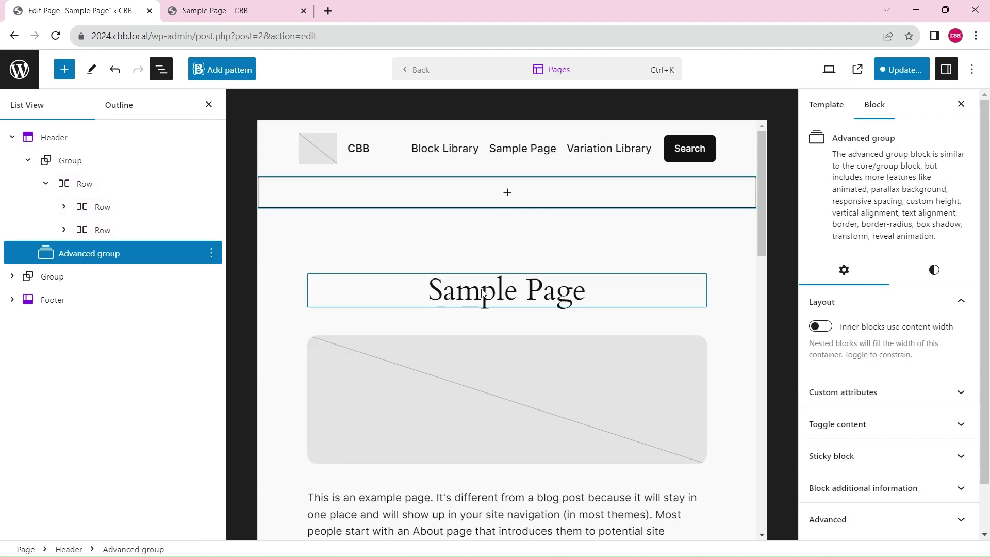
pyautogui.click(508, 194)
pyautogui.write('s')
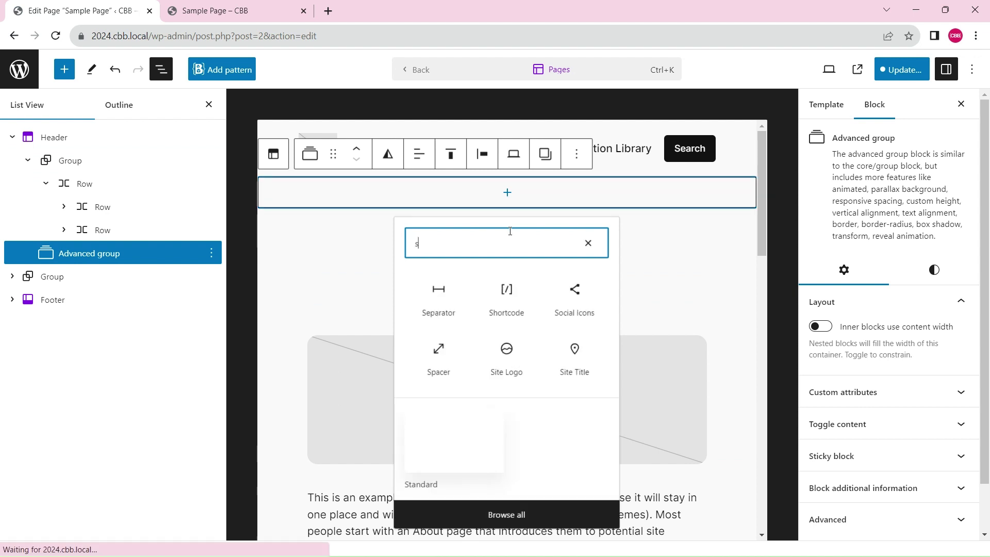
pyautogui.write('e')
pyautogui.click(508, 293)
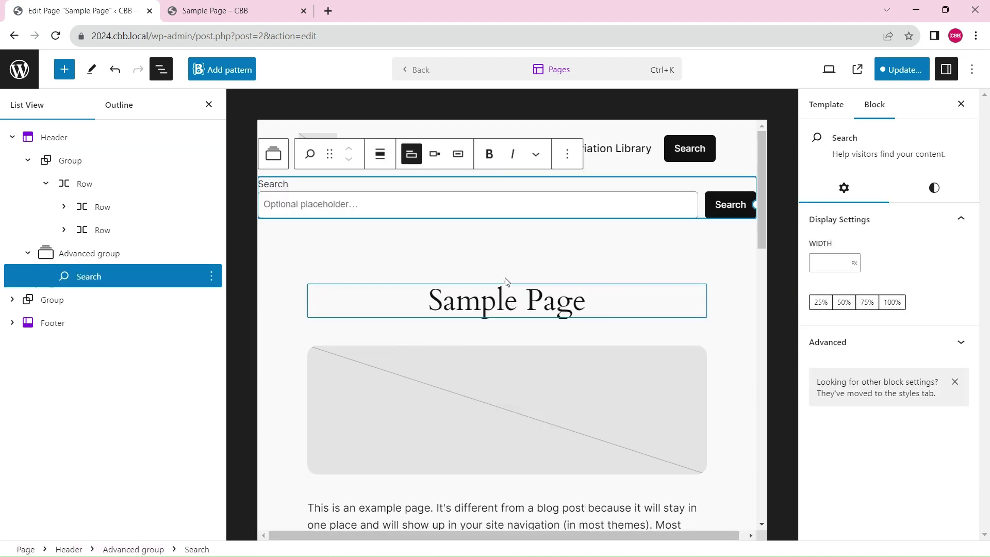
# Hide the search label, set placeholder 'Type keywords and hit enter', icon button inside, 5 px radius
pyautogui.click(411, 155)
pyautogui.click(367, 199)
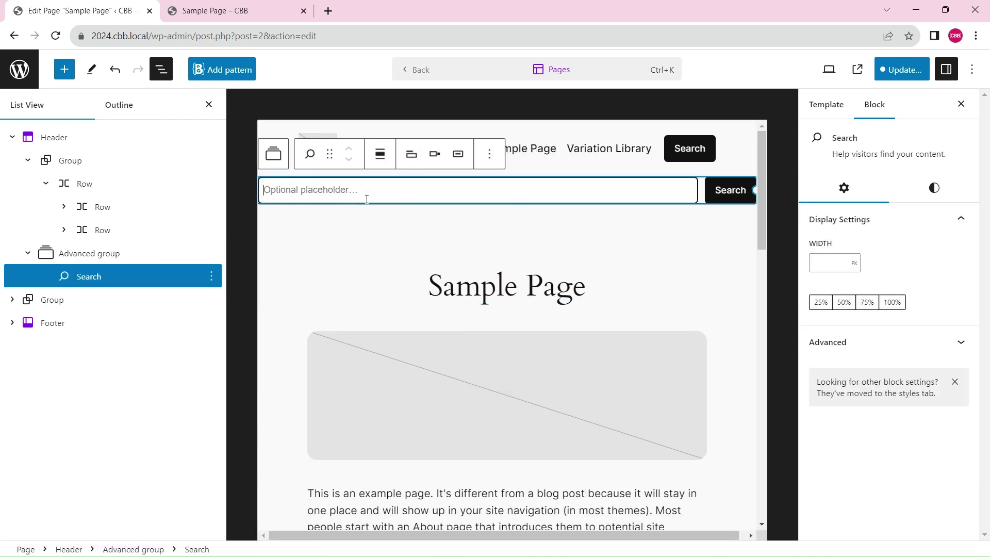
pyautogui.write('Ty')
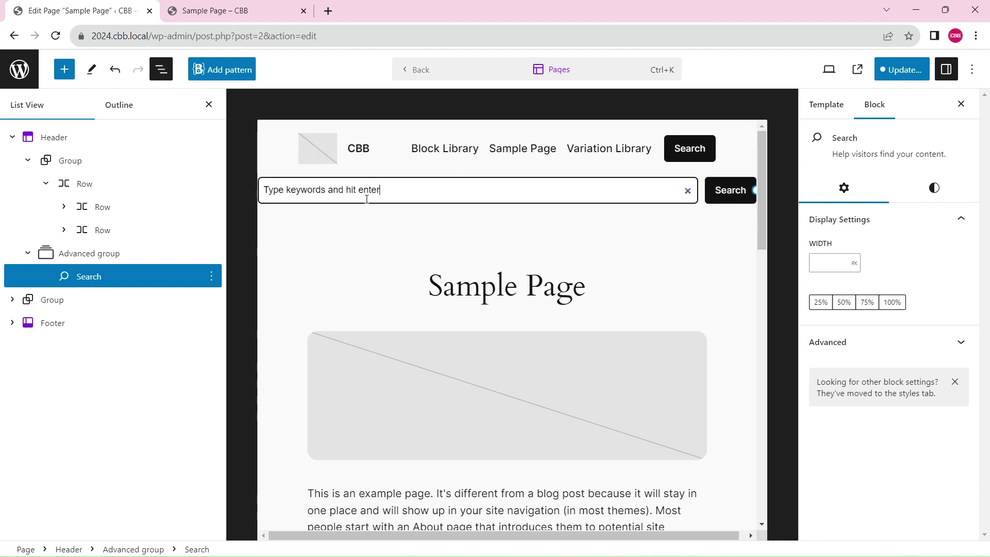
pyautogui.write('pe keywords and hit enter')
pyautogui.click(446, 160)
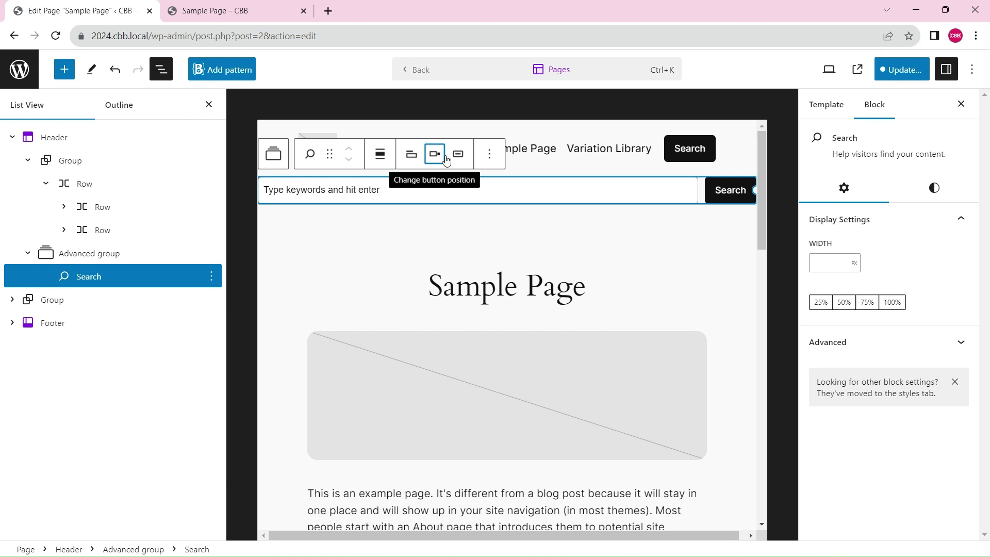
pyautogui.click(446, 160)
pyautogui.click(471, 222)
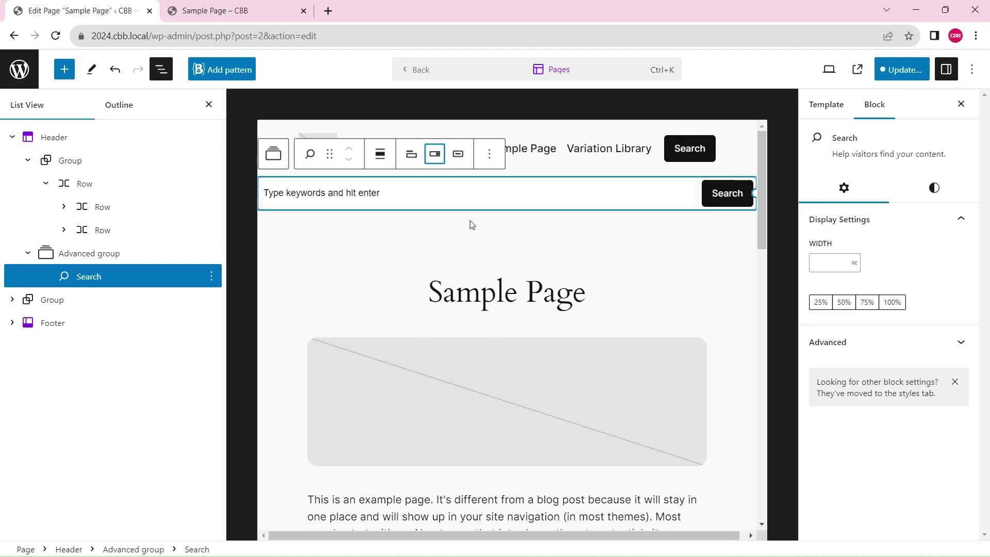
pyautogui.click(466, 160)
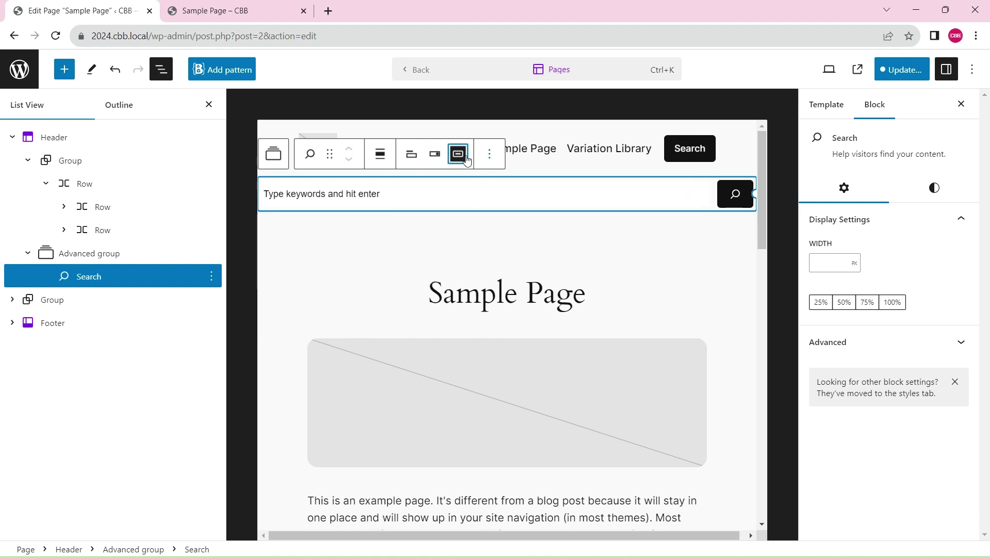
pyautogui.click(935, 192)
pyautogui.click(830, 480)
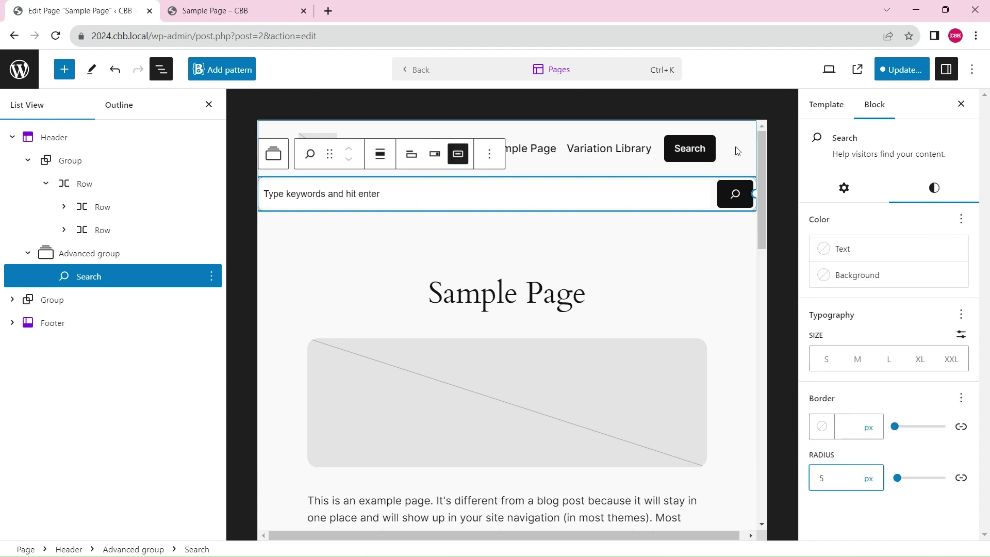
# Enable Toggle content on the Advanced group as a Popover triggered by toggle-search
pyautogui.click(165, 256)
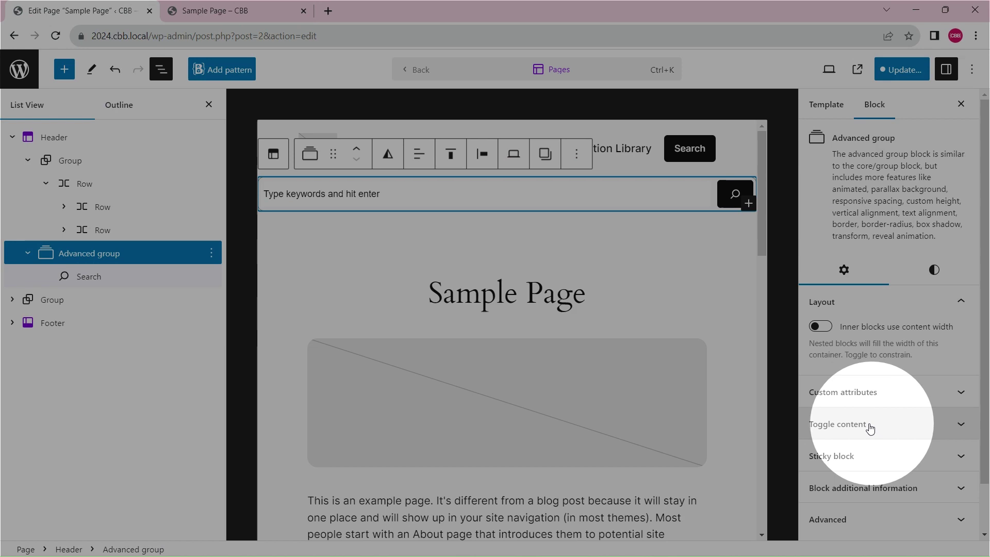
pyautogui.click(871, 427)
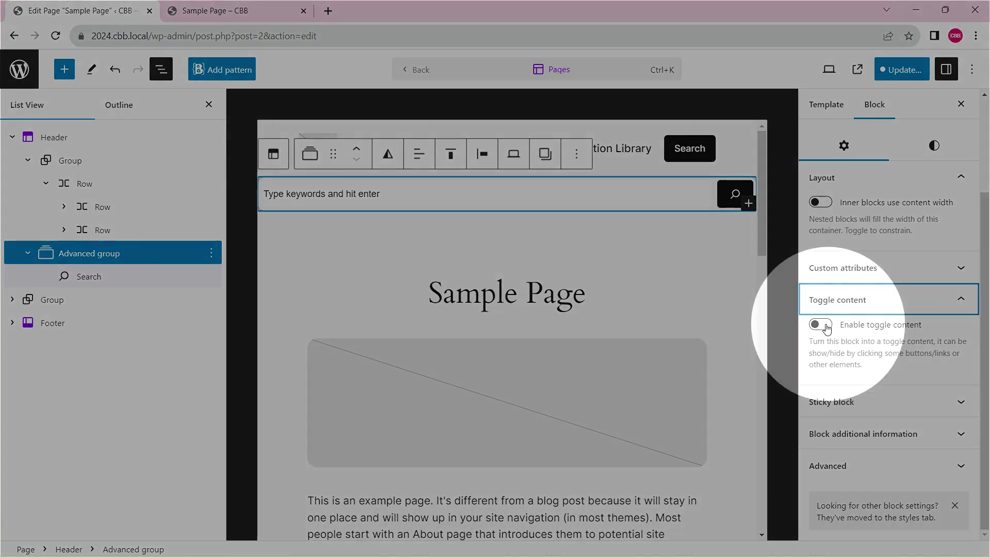
pyautogui.click(820, 325)
pyautogui.scroll(-4, 925, 324)
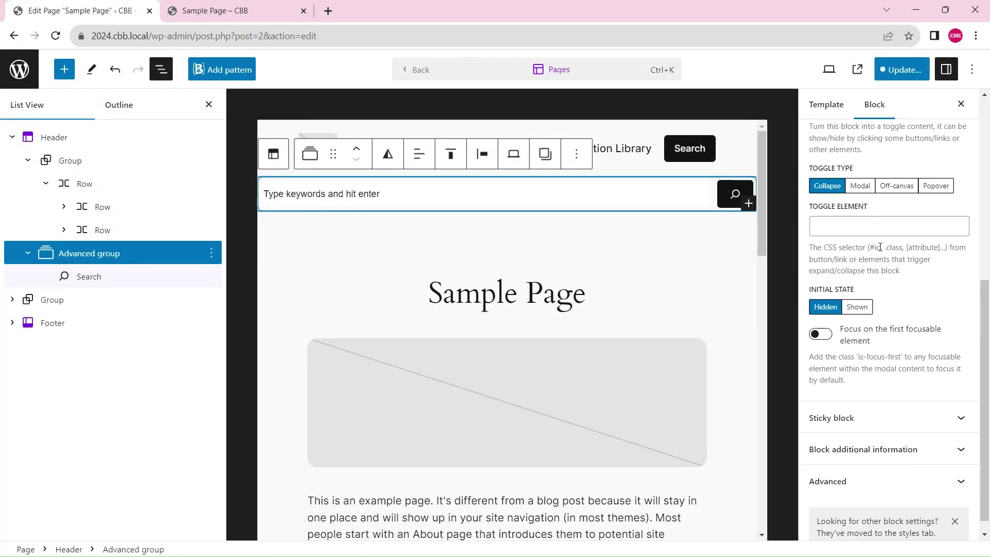
pyautogui.click(932, 189)
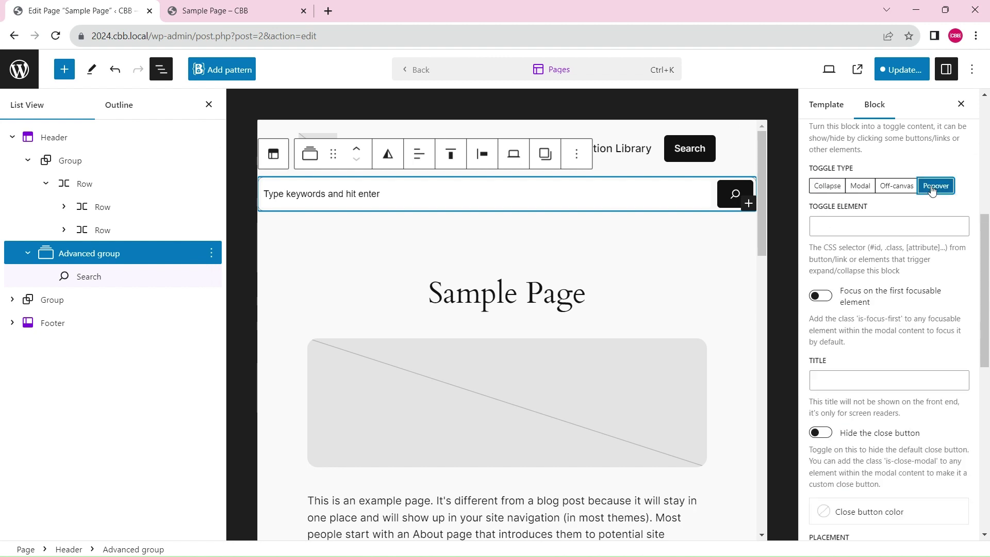
pyautogui.click(838, 219)
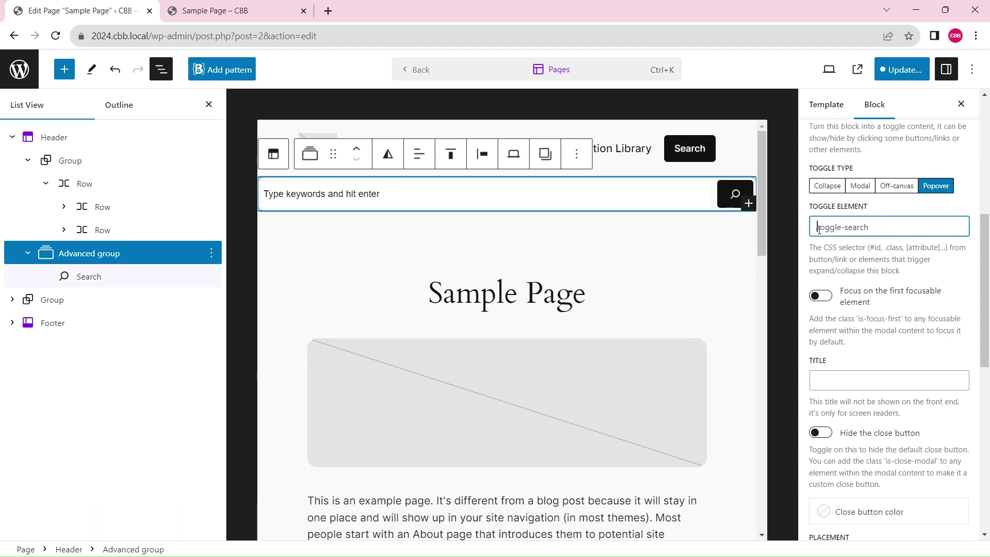
pyautogui.moveTo(819, 229); pyautogui.dragTo(887, 228)
# Add the toggle-search CSS class to the header Search button, then reselect the Advanced group
pyautogui.click(692, 149)
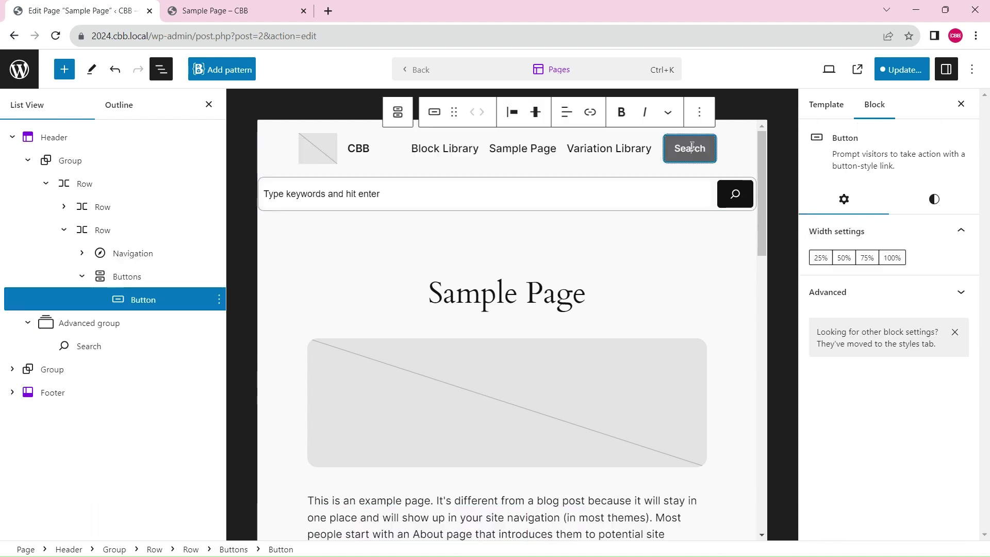
pyautogui.click(863, 293)
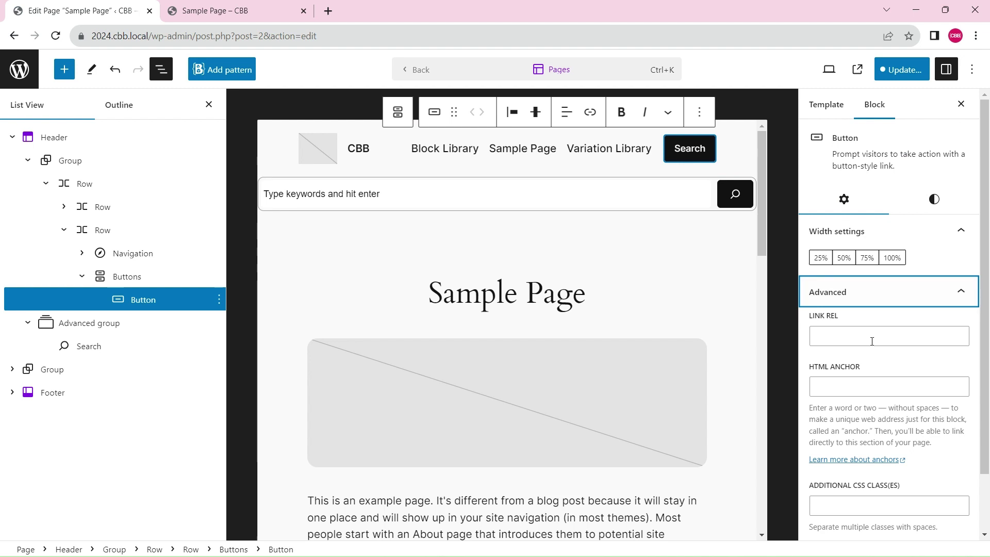
pyautogui.click(839, 511)
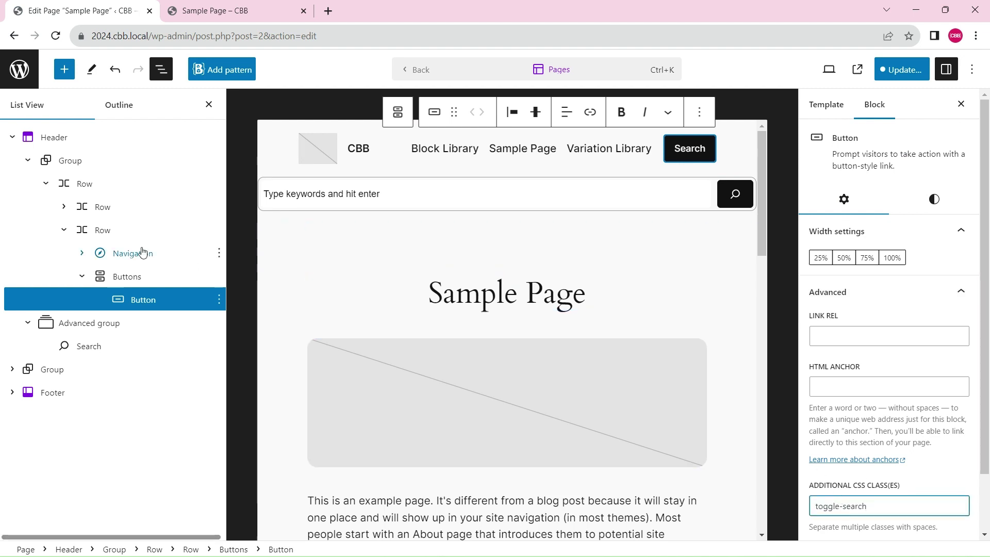
pyautogui.click(160, 317)
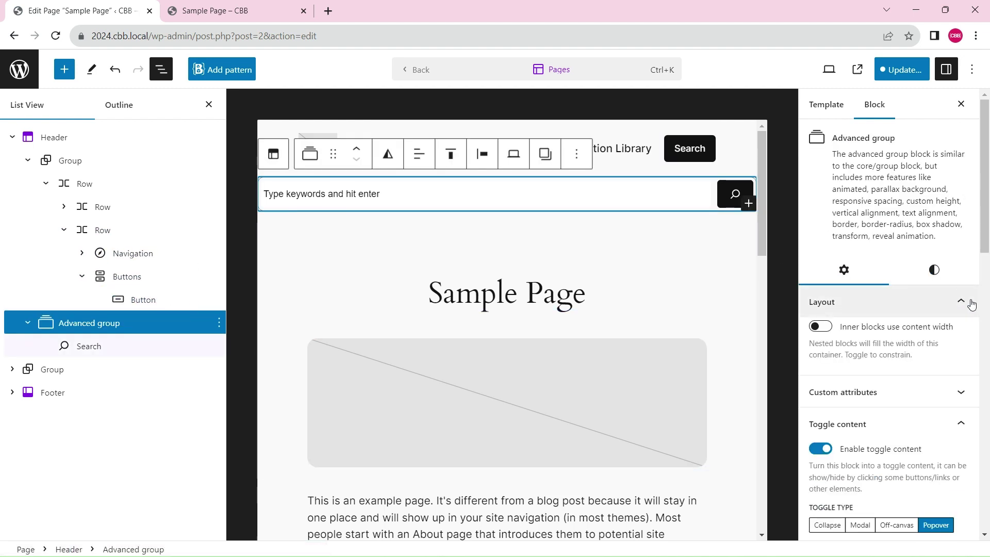
pyautogui.scroll(-4, 889, 407)
# Enable focus on first element, hide the close button, set Bottom end placement, and save
pyautogui.scroll(-4, 889, 407)
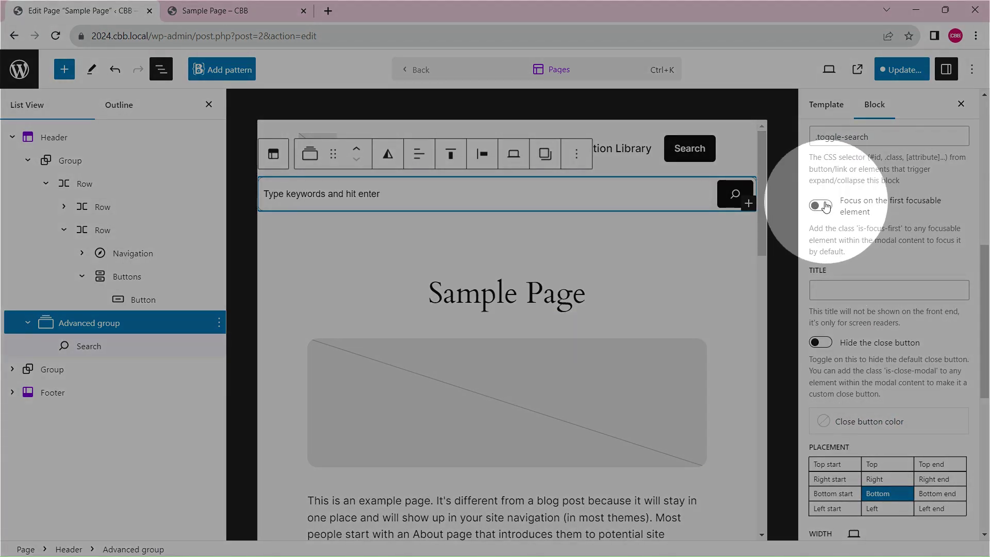
pyautogui.click(820, 206)
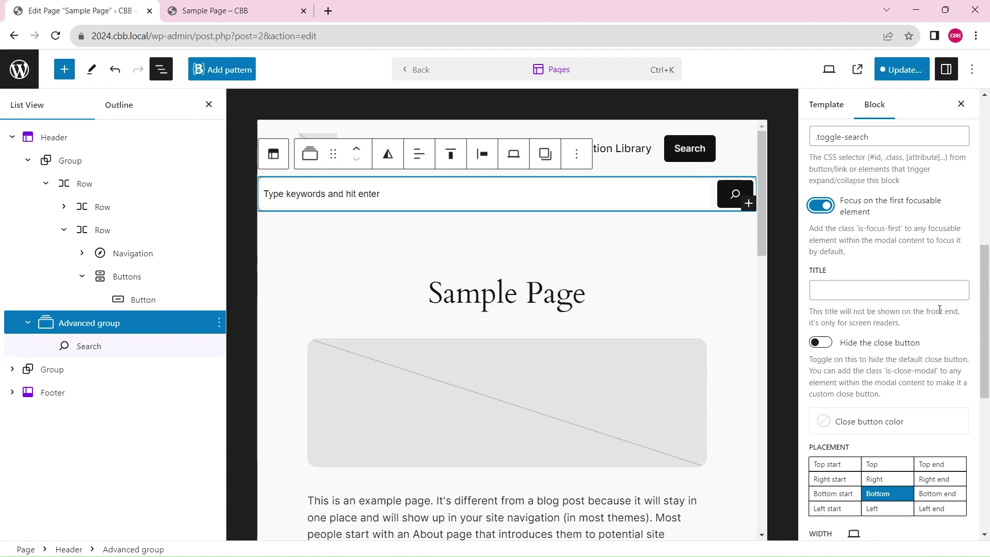
pyautogui.scroll(-1, 980, 316)
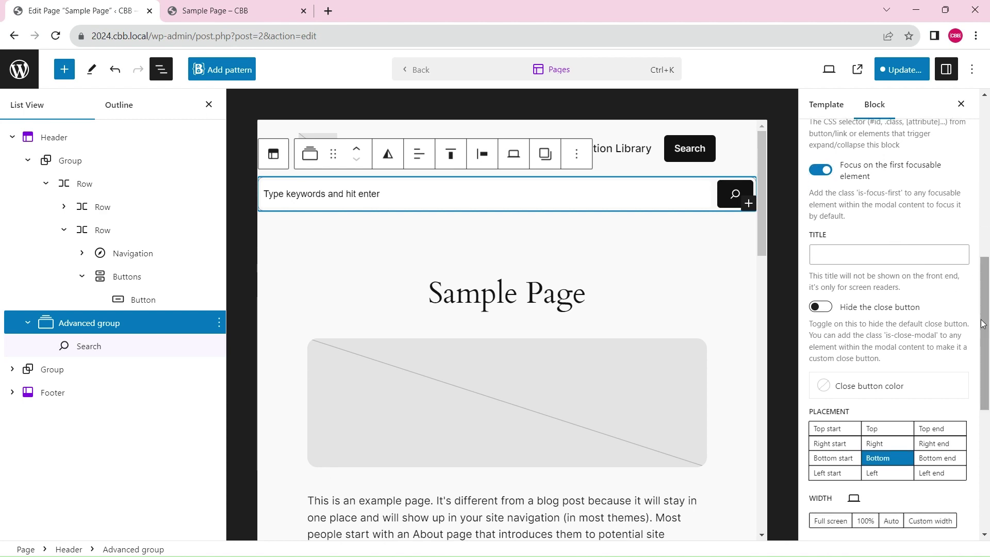
pyautogui.click(820, 308)
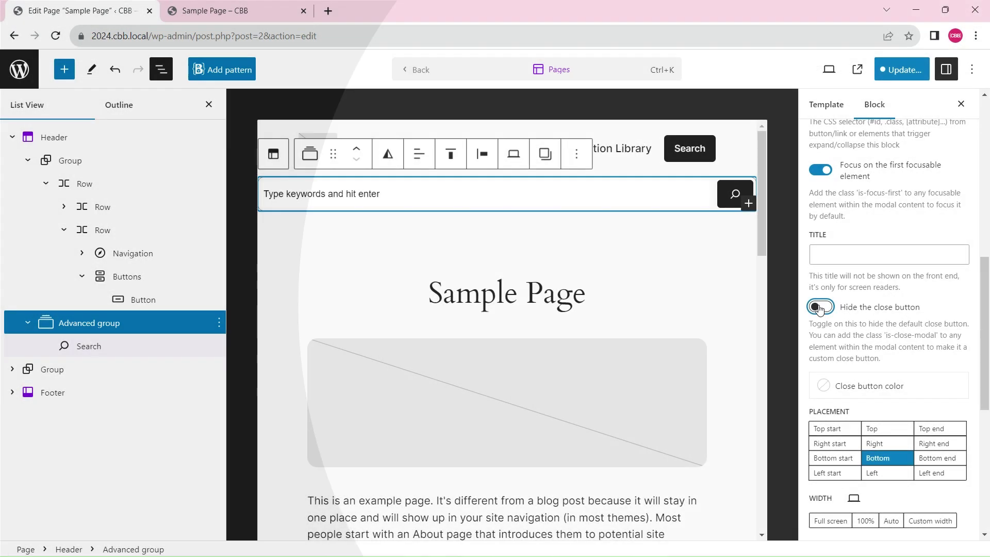
pyautogui.scroll(-2, 985, 322)
pyautogui.scroll(-1, 985, 322)
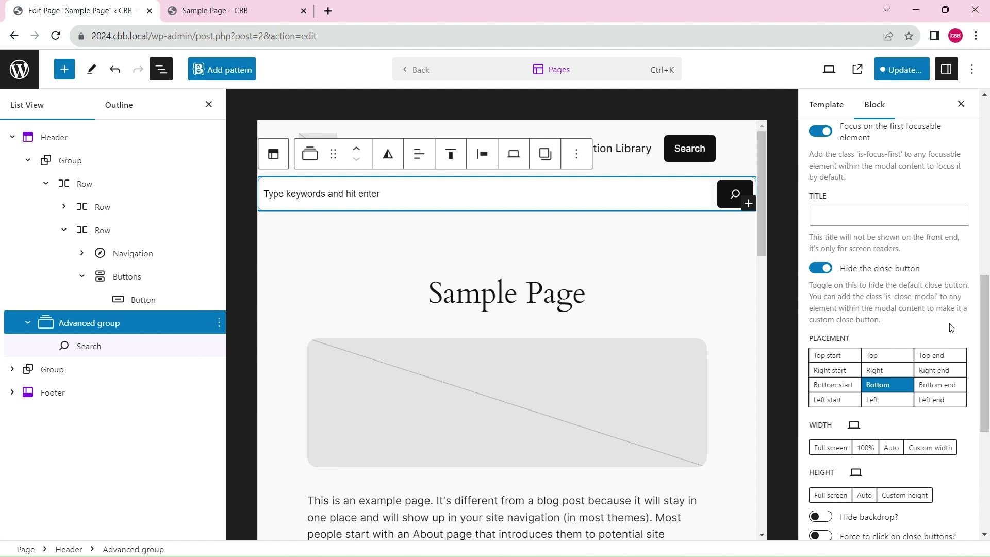
pyautogui.click(946, 386)
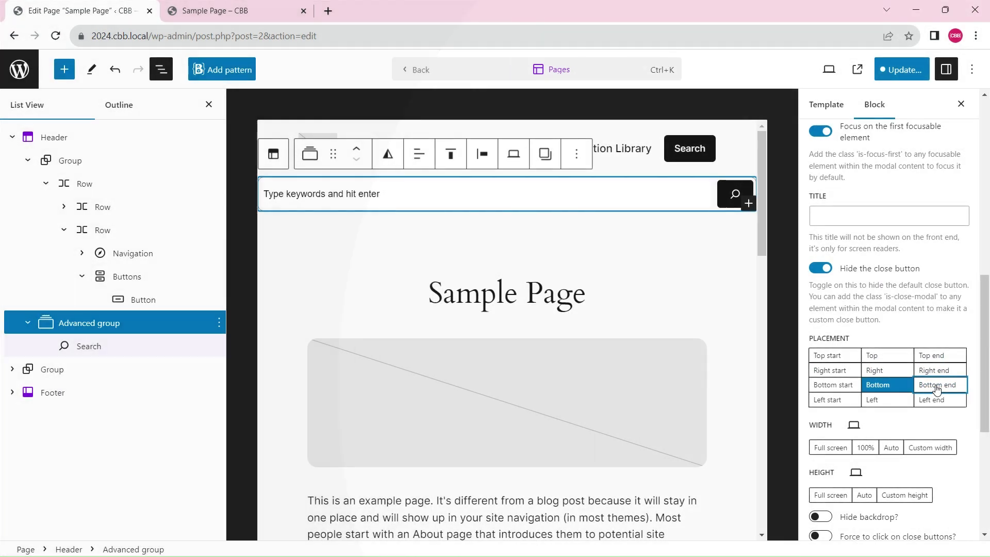
pyautogui.moveTo(987, 354); pyautogui.dragTo(989, 407)
pyautogui.scroll(5, 892, 310)
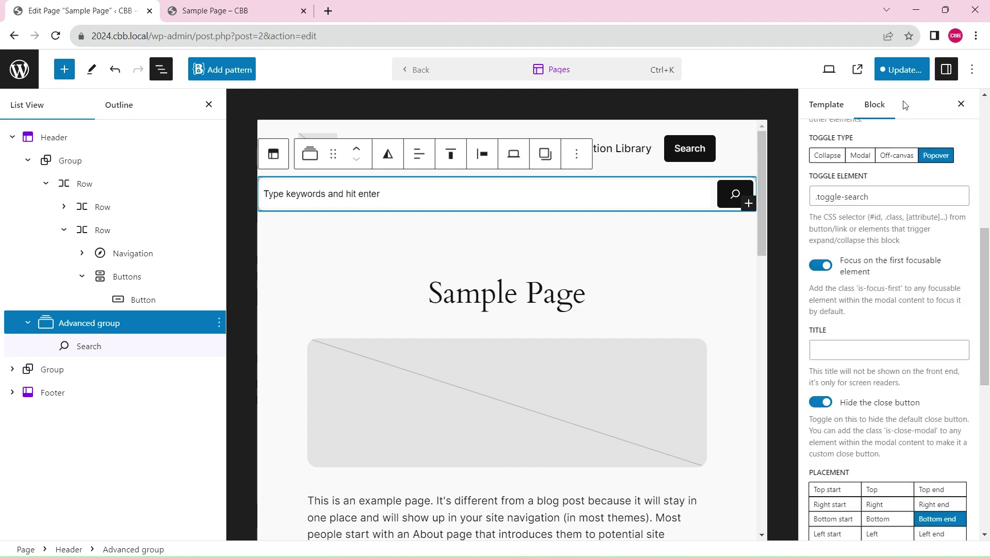
pyautogui.click(902, 69)
pyautogui.click(879, 72)
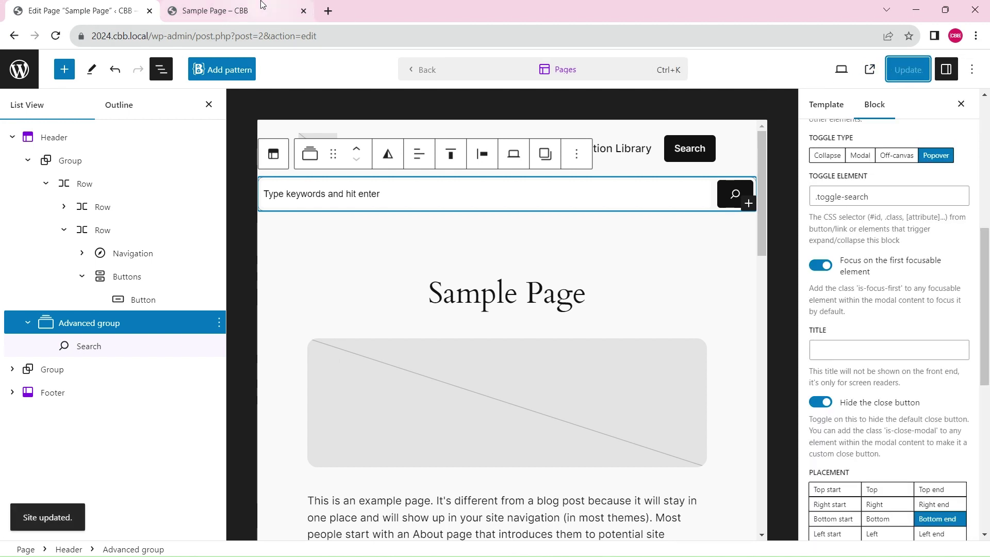
# Reload the live Sample Page, test the header search popover, then return to the editor
pyautogui.click(222, 11)
pyautogui.click(56, 36)
pyautogui.click(57, 36)
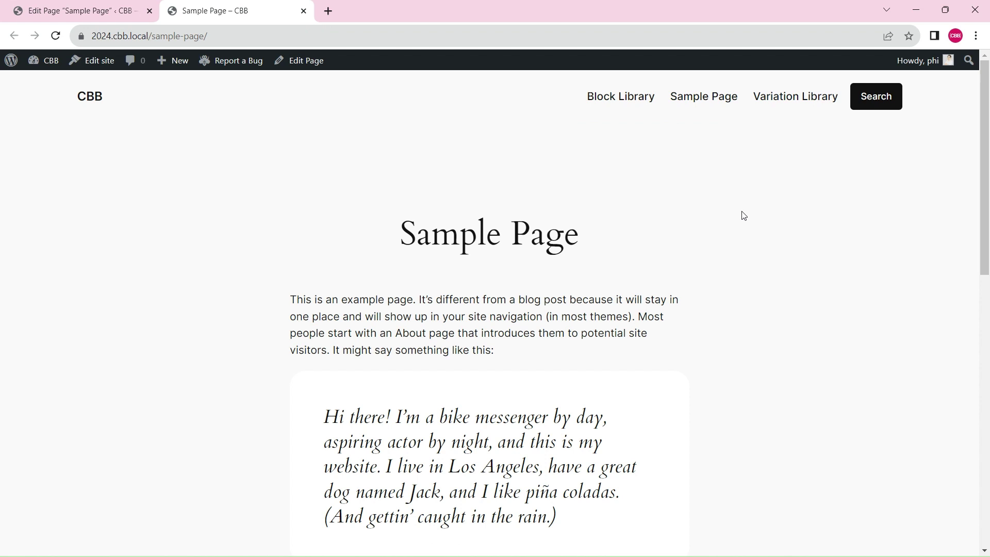
pyautogui.click(878, 100)
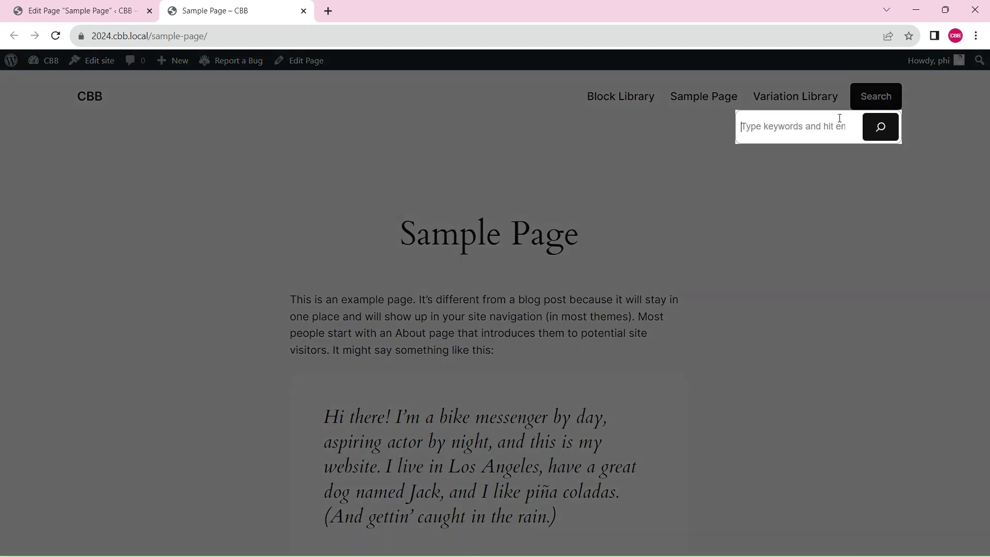
pyautogui.press('Return')
pyautogui.click(781, 230)
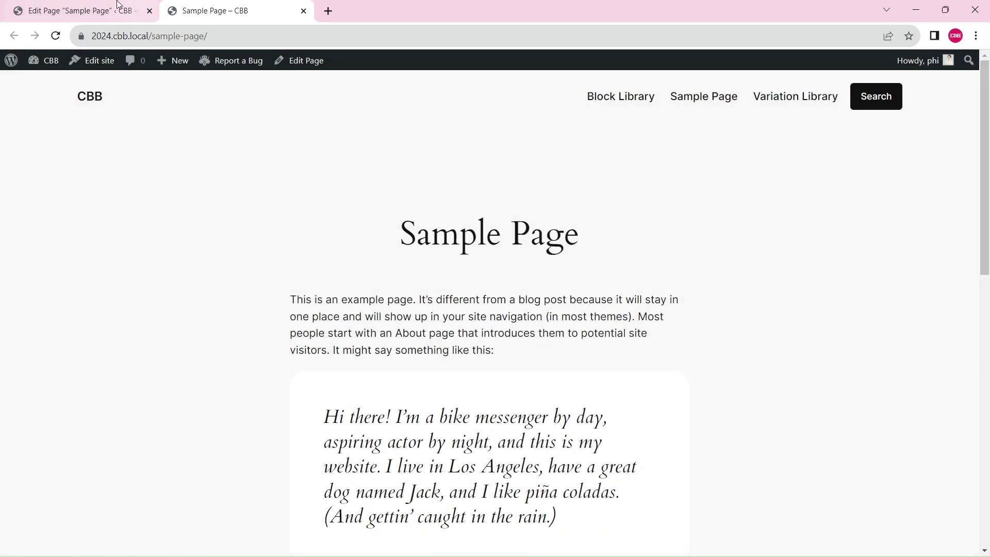
pyautogui.hotkey('ctrl', 'pageup')
# Enable Hide backdrop on the search popover, save, and switch to the live Sample Page tab
pyautogui.scroll(-4, 985, 310)
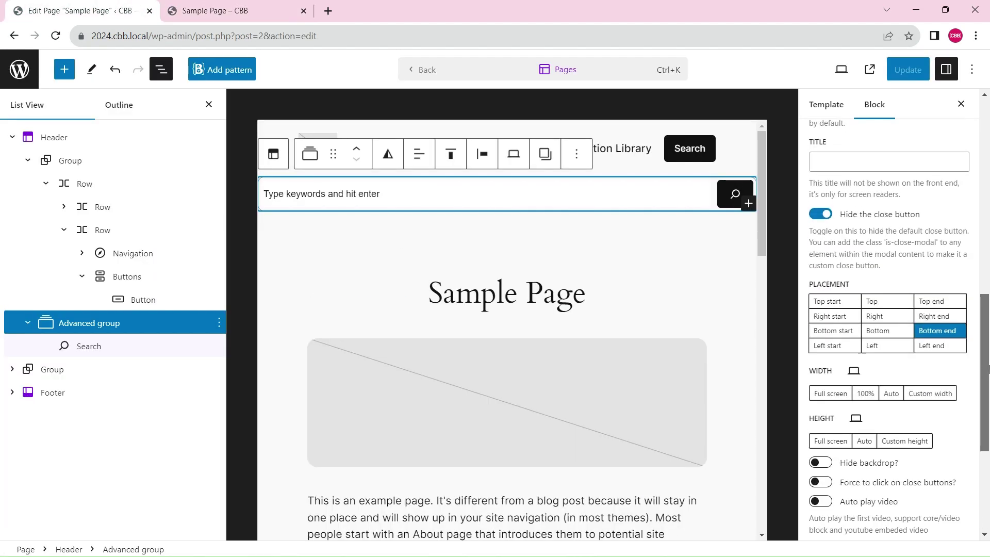
pyautogui.click(820, 458)
pyautogui.moveTo(986, 391); pyautogui.dragTo(988, 228)
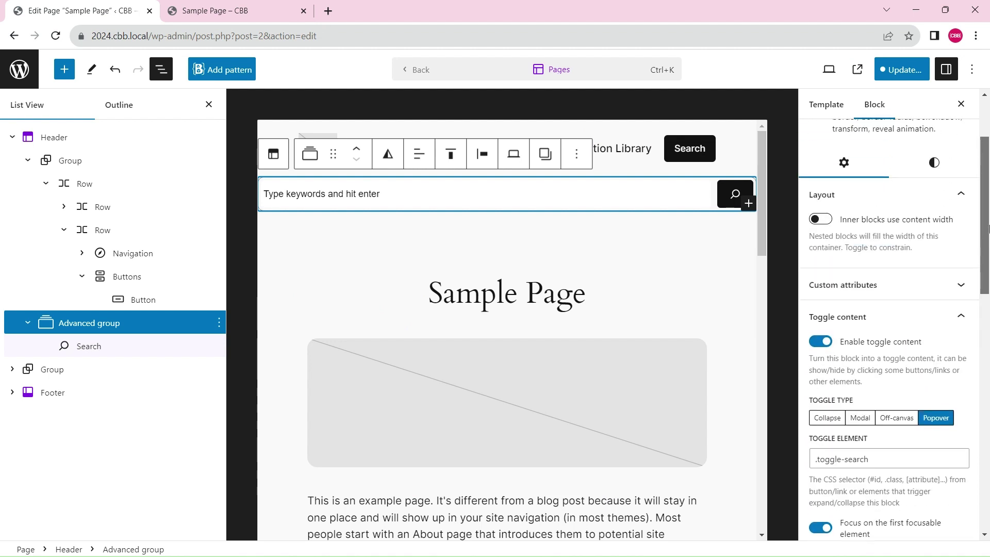
pyautogui.click(902, 69)
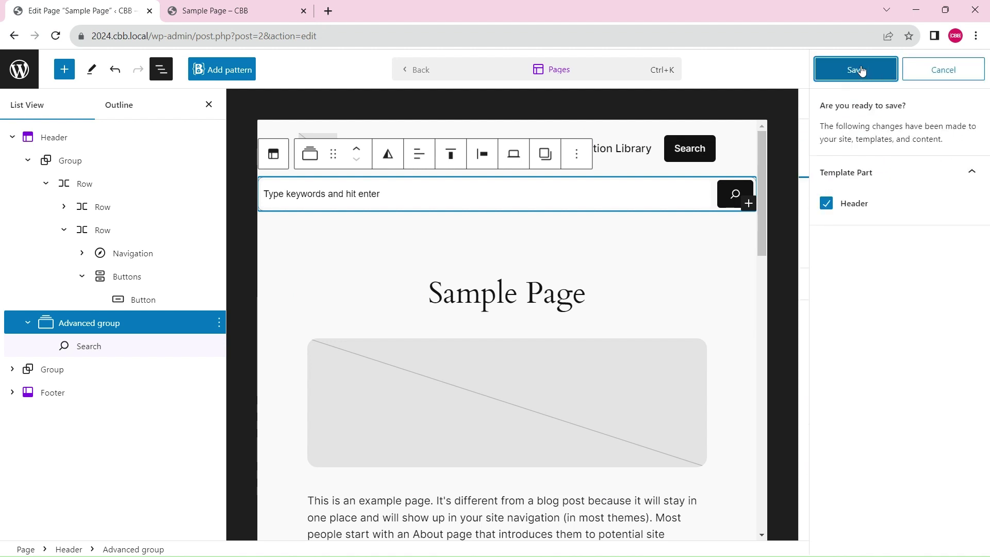
pyautogui.click(853, 69)
pyautogui.click(242, 6)
# Reload the live site and test the search popover, searching for 'samp'
pyautogui.click(55, 35)
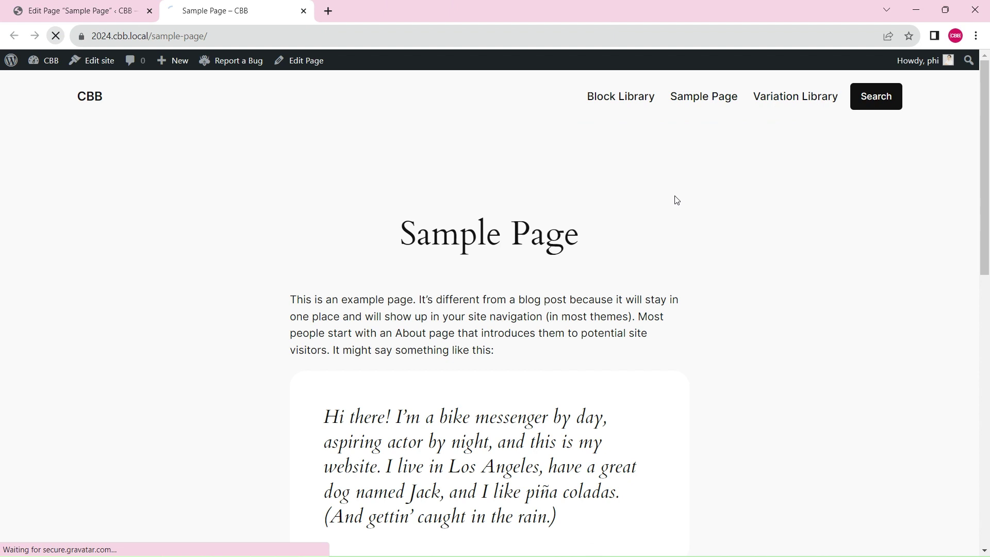
pyautogui.click(876, 98)
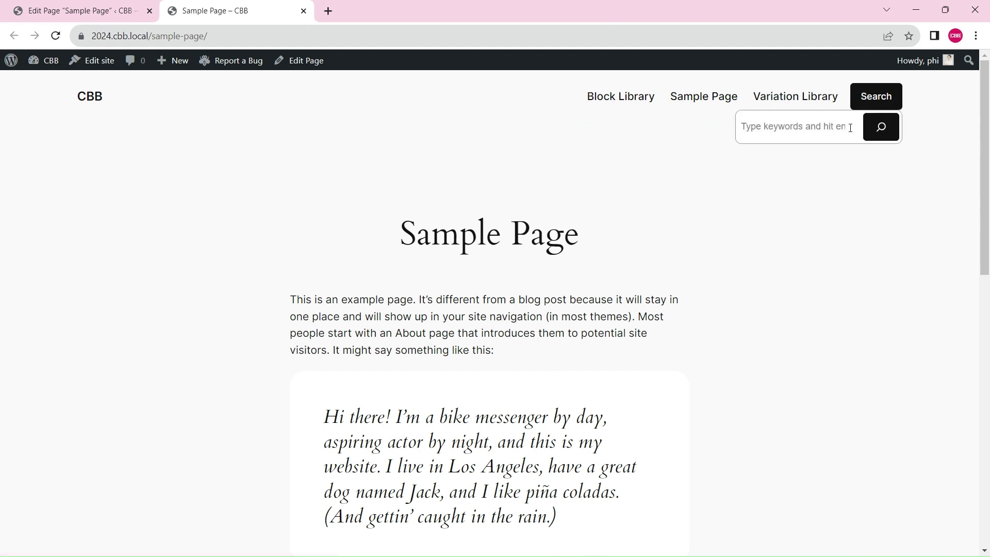
pyautogui.click(877, 106)
pyautogui.click(879, 108)
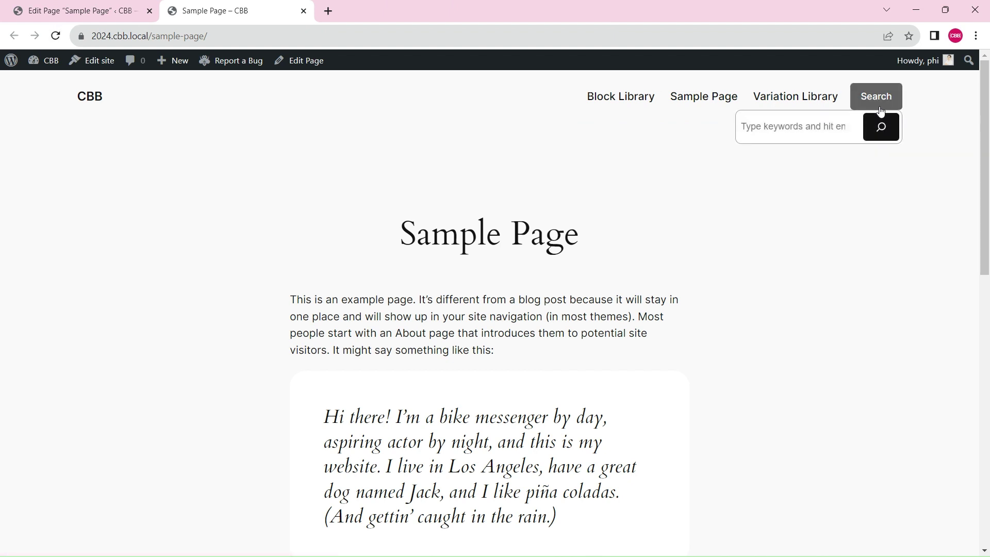
pyautogui.write('sample')
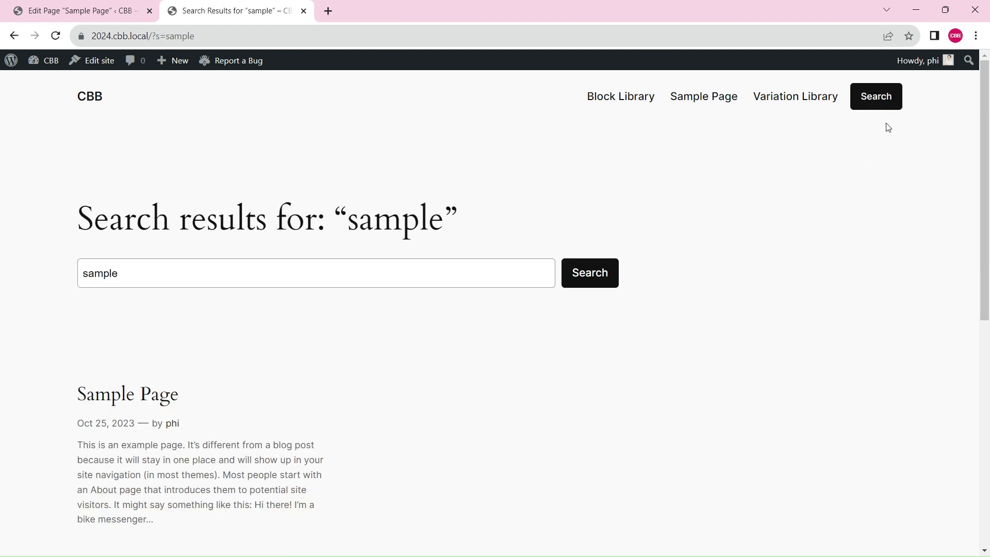
pyautogui.click(891, 103)
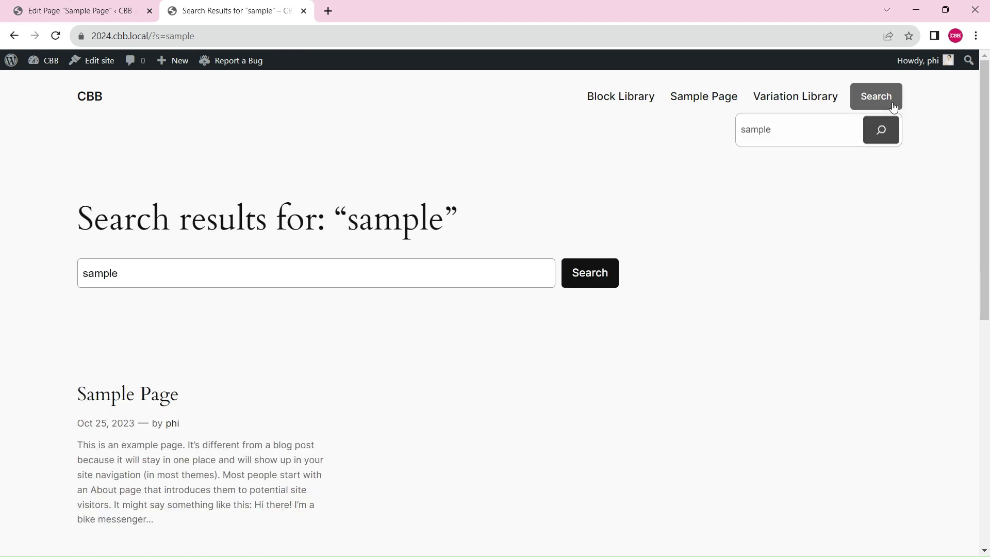
# Open the Sample Page, check its search popover, and go back to the editor tab
pyautogui.click(719, 100)
pyautogui.click(881, 97)
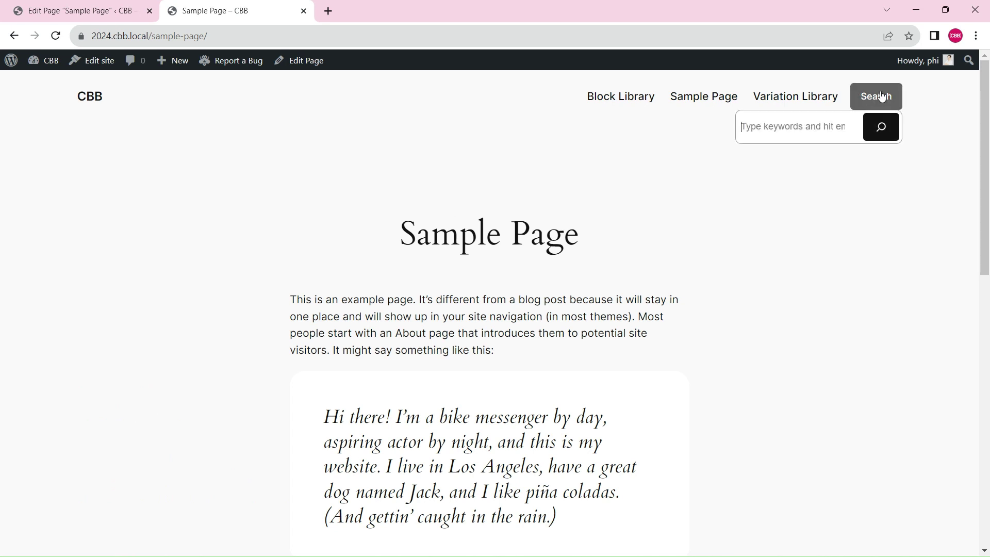
pyautogui.click(129, 7)
# Add a 10 px top-only margin to the search popover group in its Dimensions styles
pyautogui.scroll(-2, 987, 242)
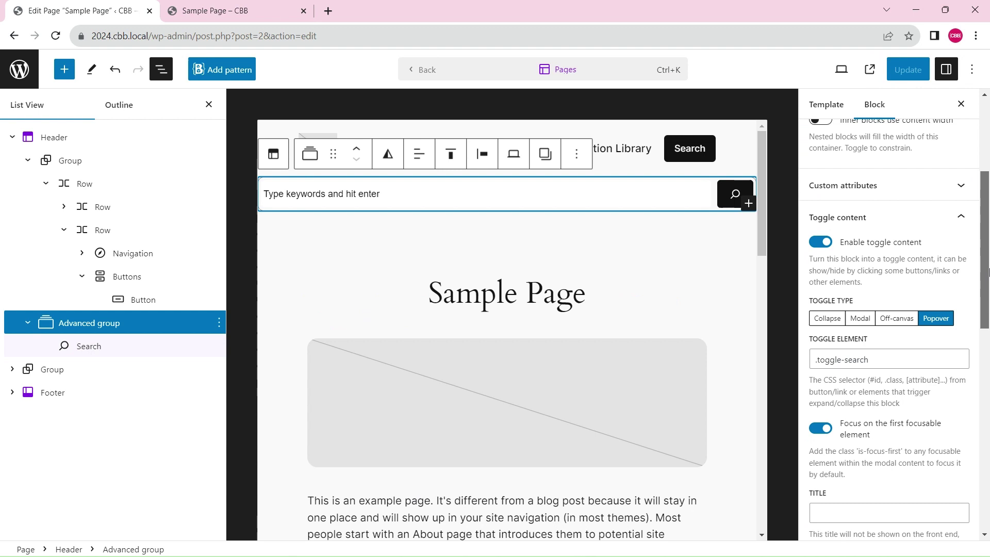
pyautogui.scroll(3, 987, 242)
pyautogui.click(969, 175)
pyautogui.scroll(-3, 976, 180)
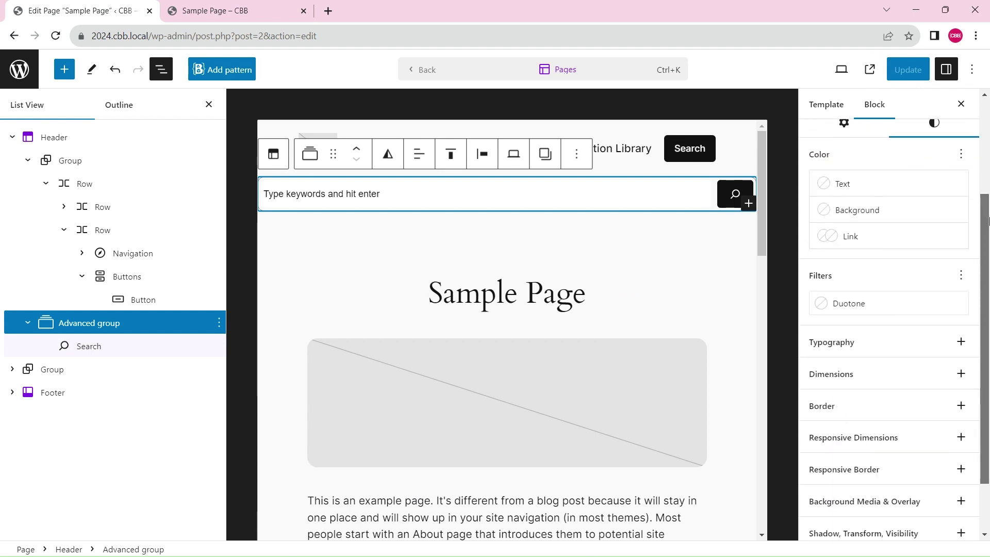
pyautogui.click(960, 302)
pyautogui.click(858, 381)
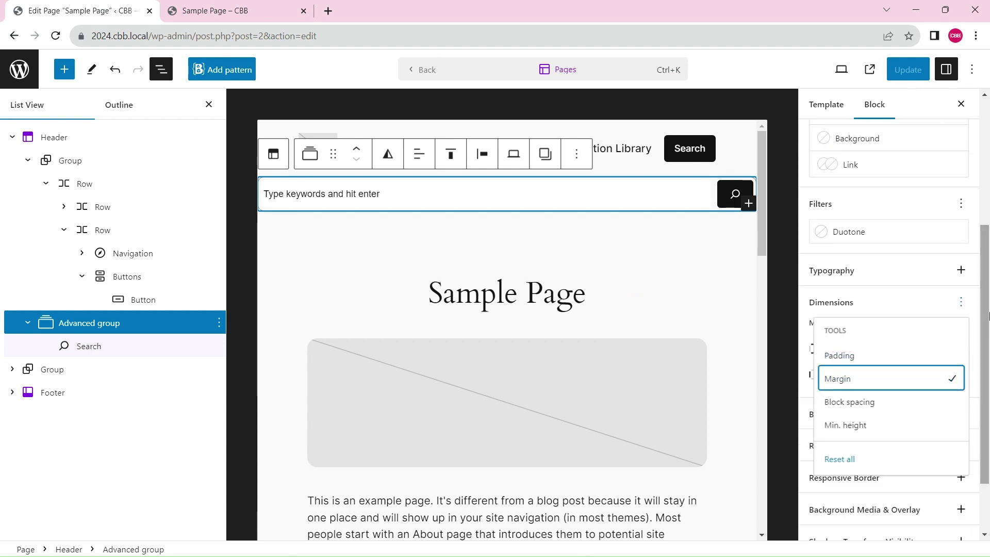
pyautogui.click(973, 295)
pyautogui.click(961, 324)
pyautogui.click(879, 379)
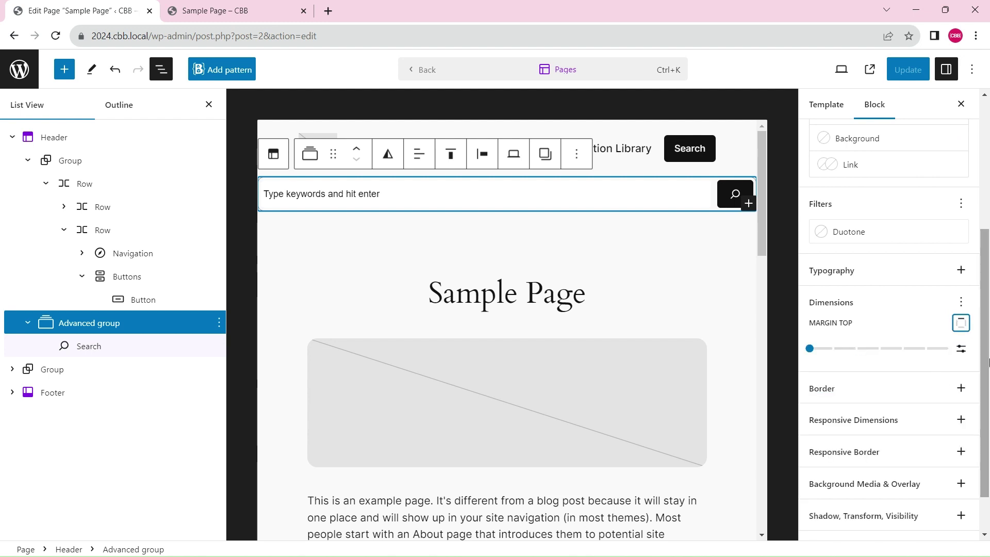
pyautogui.click(960, 349)
pyautogui.click(836, 350)
pyautogui.write('10')
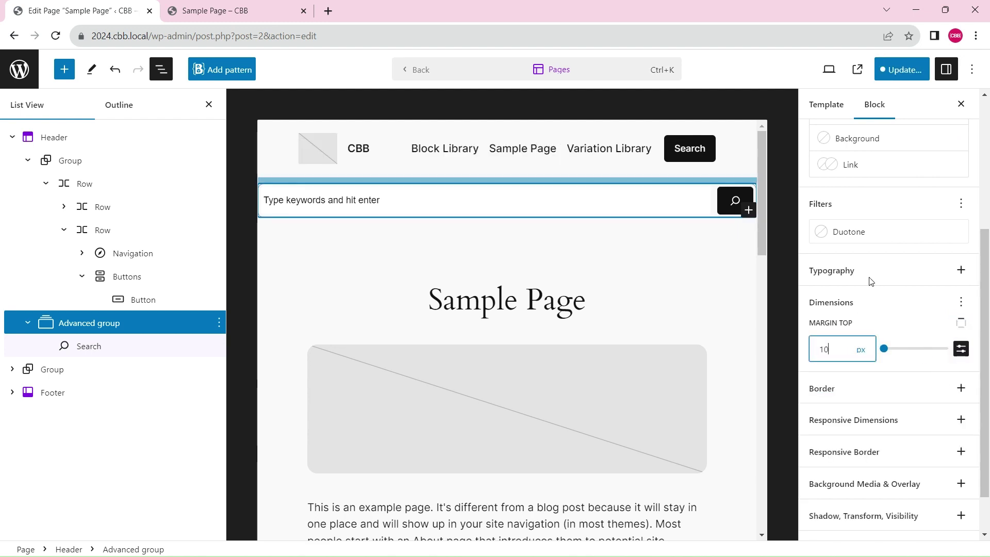
# Save the page and test the search popover spacing on the front-end Sample Page
pyautogui.hotkey('ctrl', 's')
pyautogui.click(857, 69)
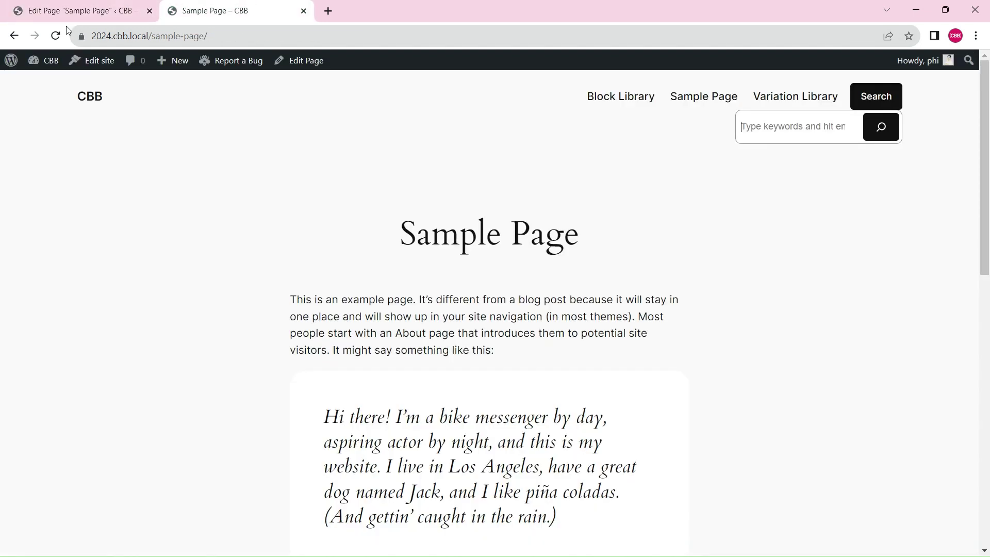
pyautogui.click(876, 100)
pyautogui.click(877, 107)
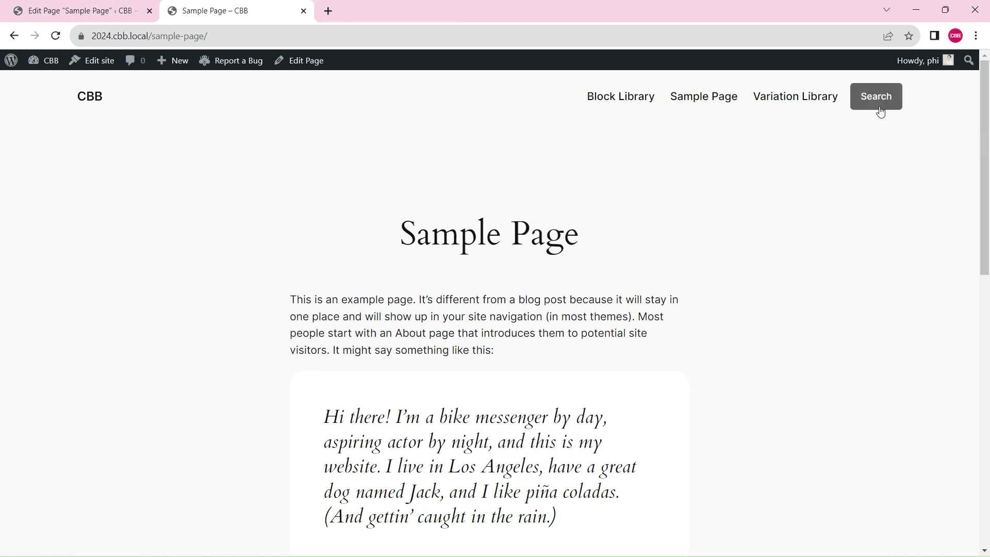
pyautogui.click(877, 106)
pyautogui.click(134, 11)
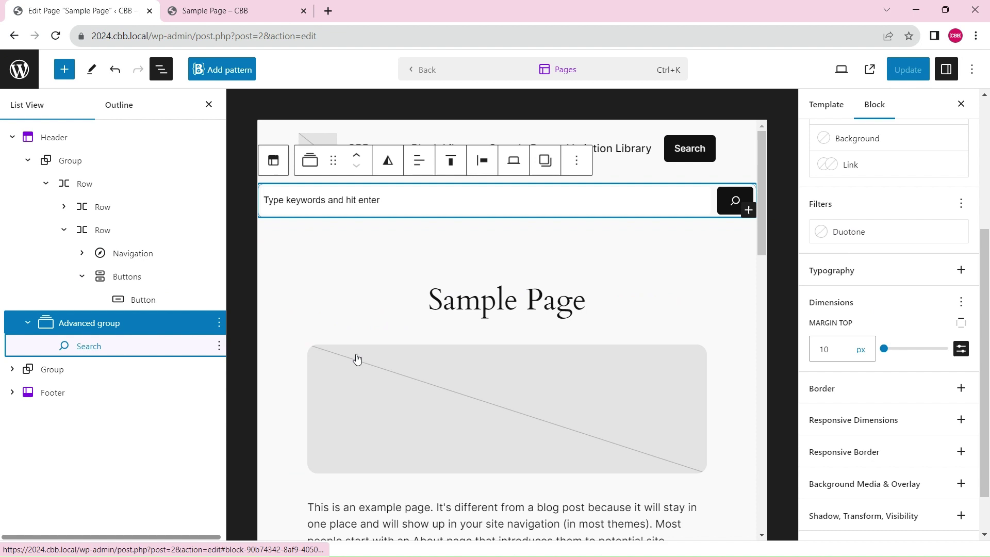
# Give the Advanced group a custom 400 px width and save
pyautogui.click(108, 345)
pyautogui.click(86, 322)
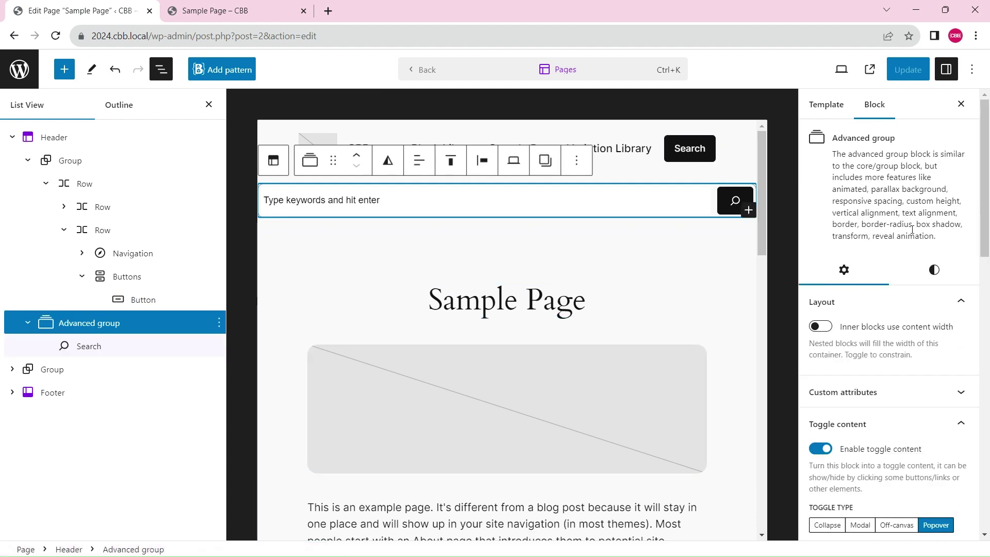
pyautogui.scroll(-15, 946, 305)
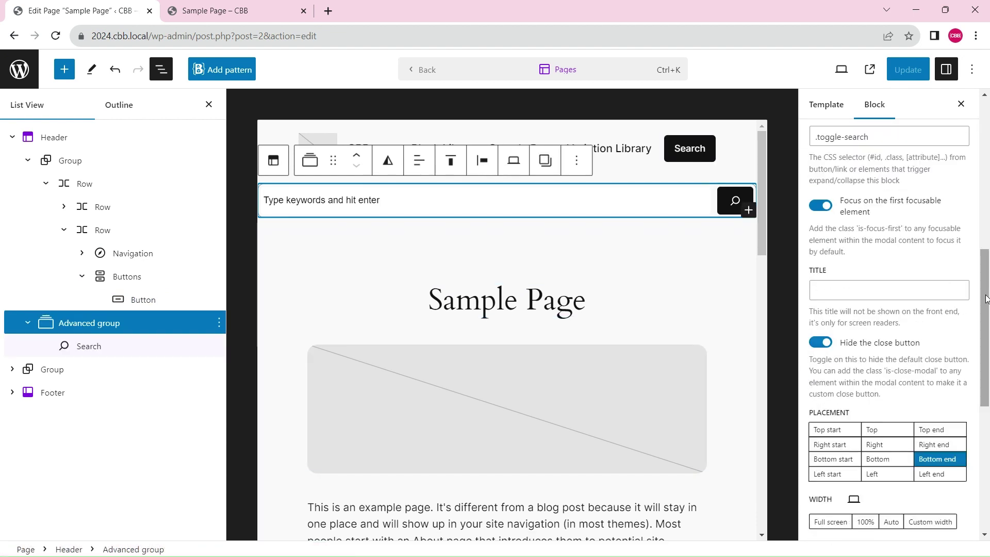
pyautogui.click(918, 170)
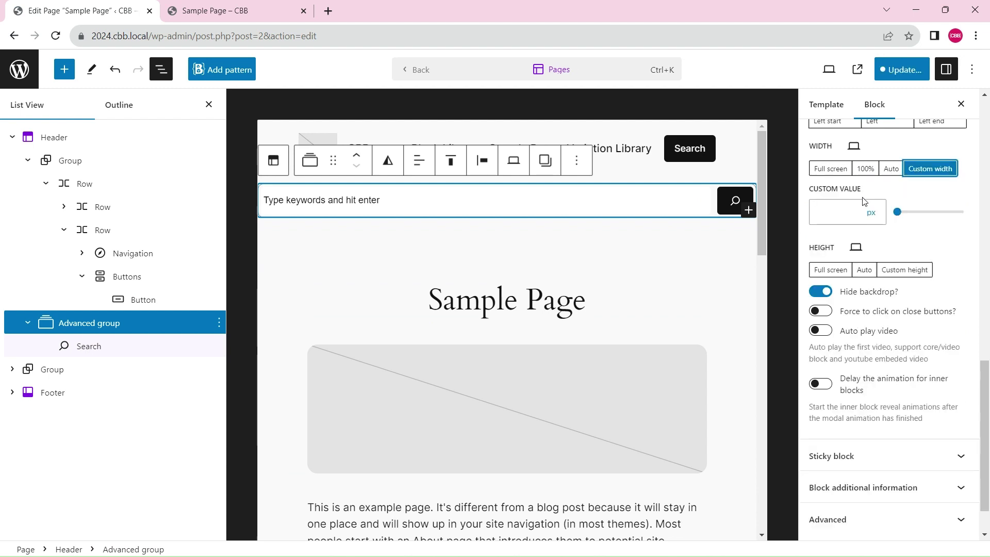
pyautogui.click(841, 215)
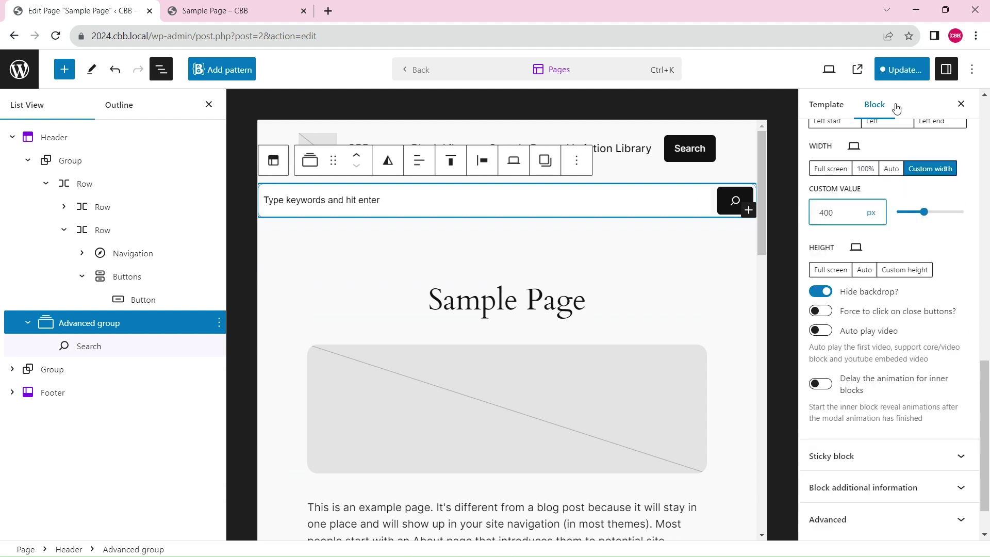
pyautogui.click(901, 69)
# Reload the front-end Sample Page and open the search popover to check its width
pyautogui.click(856, 67)
pyautogui.hotkey('ctrl', 'Tab')
pyautogui.press('F5')
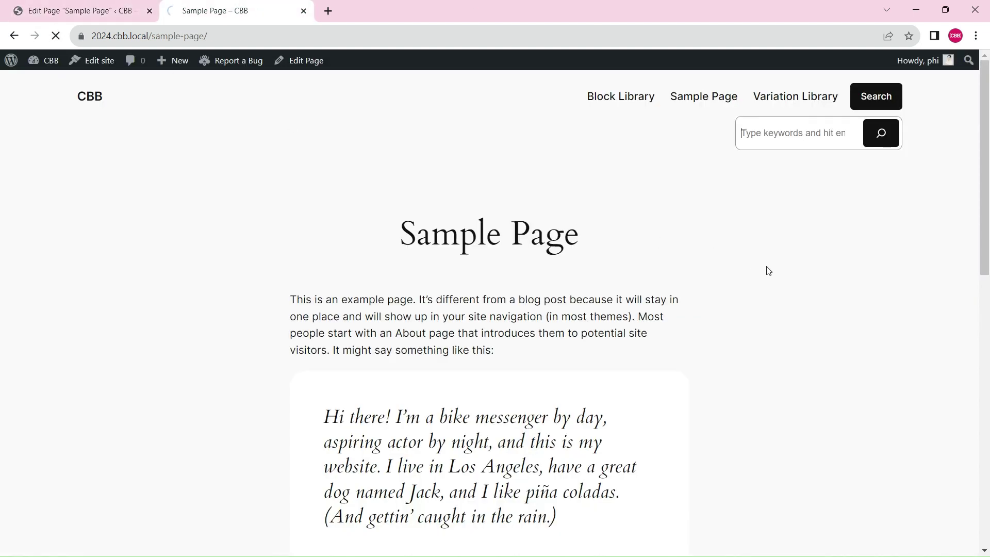
pyautogui.click(870, 98)
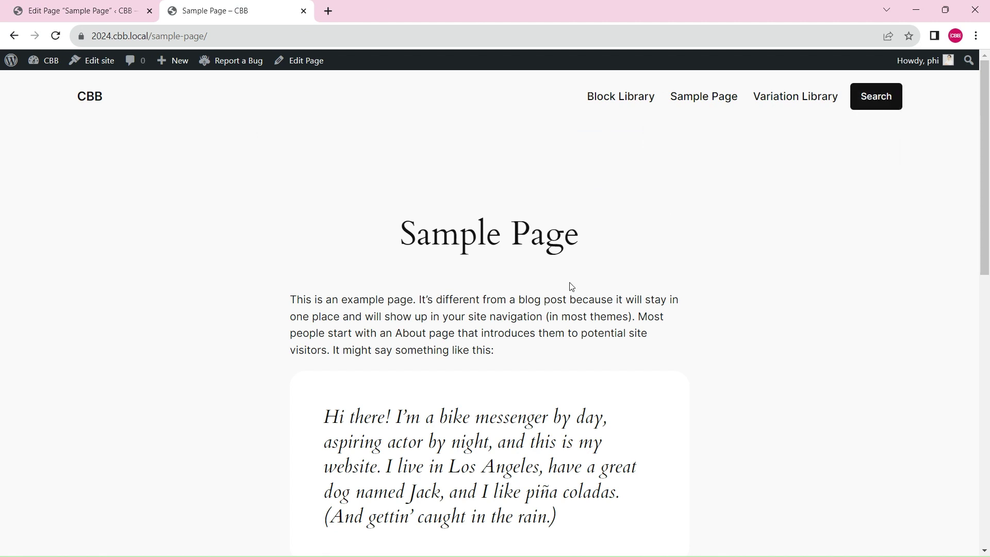
pyautogui.click(70, 5)
# In Mobile preview, make the popover 100% wide on tablet and smaller screens, then save
pyautogui.click(842, 71)
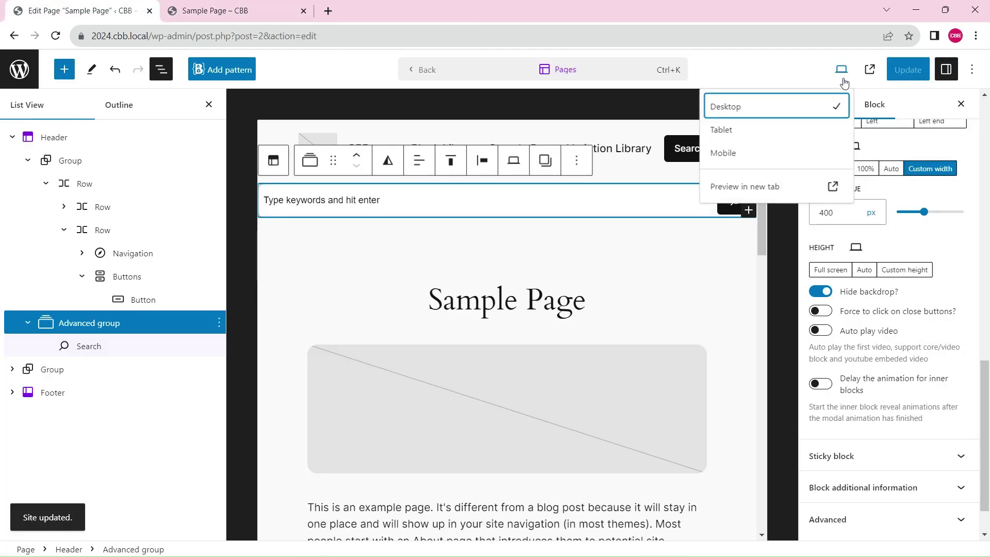
pyautogui.click(736, 150)
pyautogui.click(988, 378)
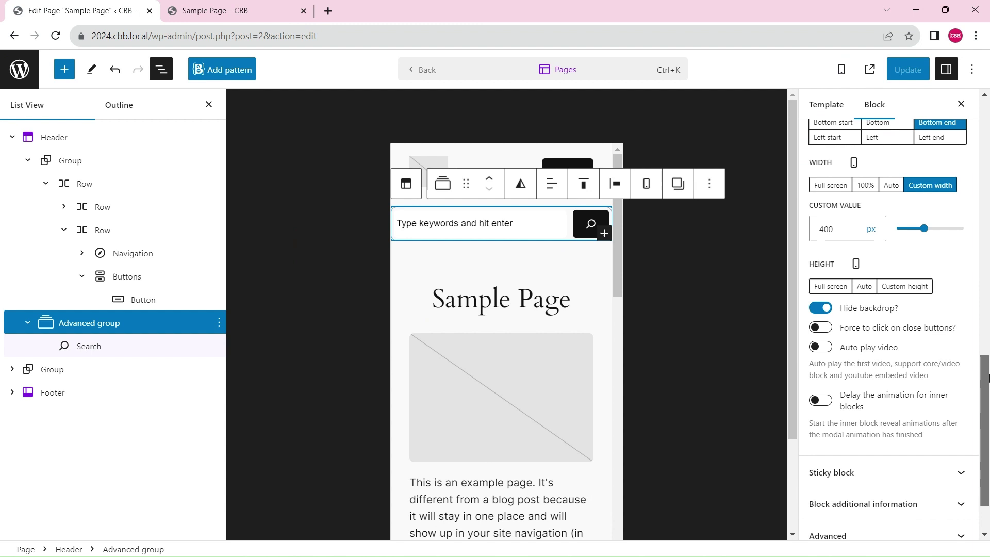
pyautogui.scroll(1, 988, 378)
pyautogui.click(854, 189)
pyautogui.click(877, 245)
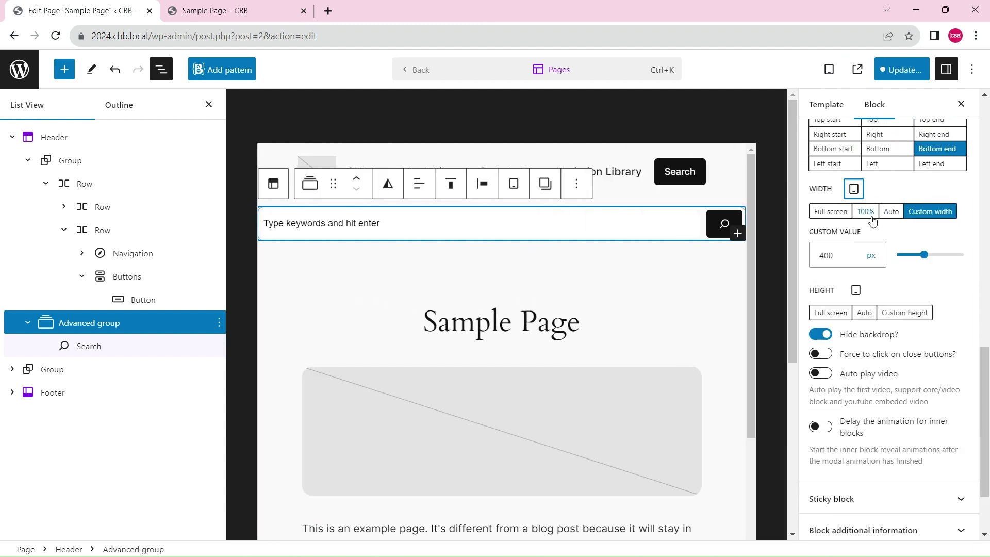
pyautogui.click(866, 213)
pyautogui.click(902, 69)
# Test the search popover on the Sample Page at a narrow width using DevTools
pyautogui.click(227, 11)
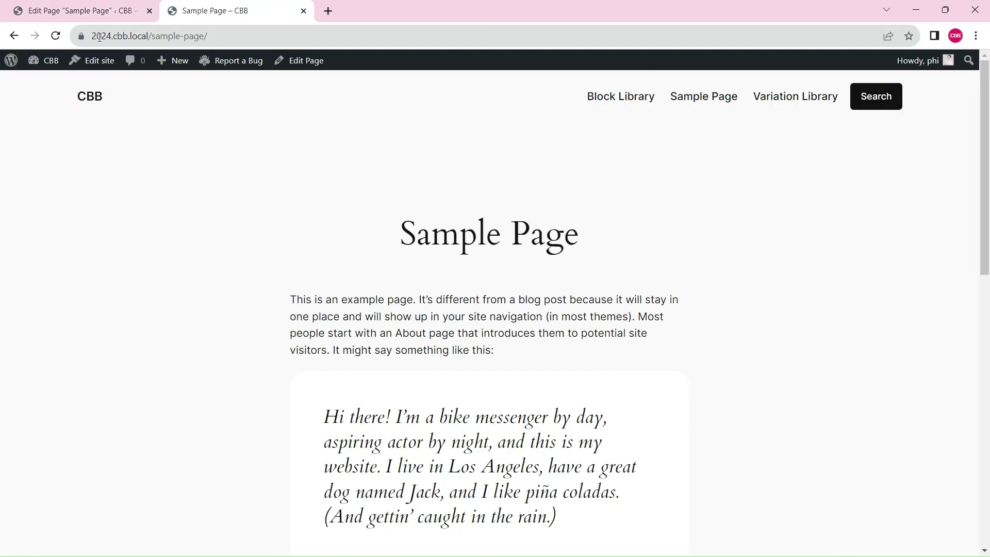
pyautogui.click(873, 96)
pyautogui.click(855, 199)
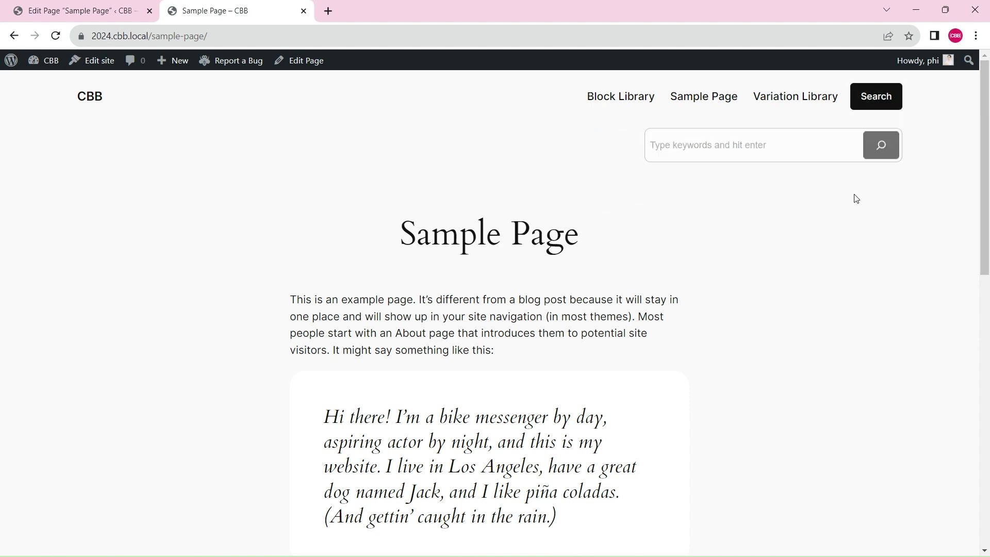
pyautogui.press('F12')
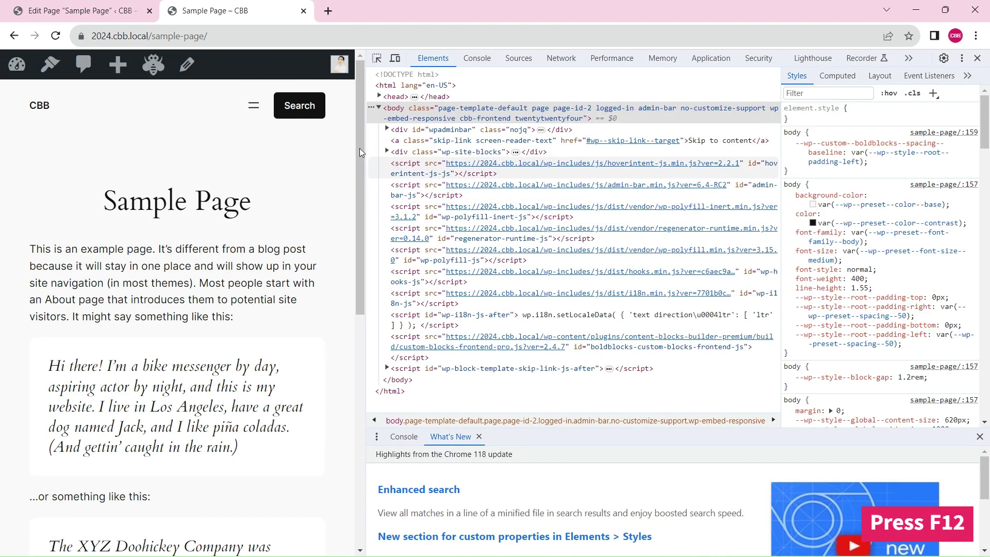
pyautogui.click(303, 107)
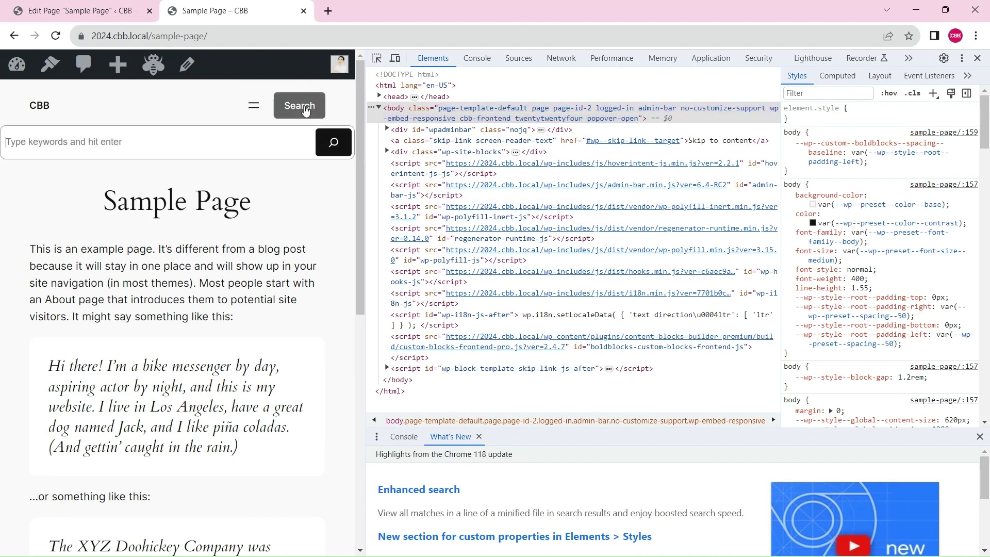
pyautogui.click(75, 5)
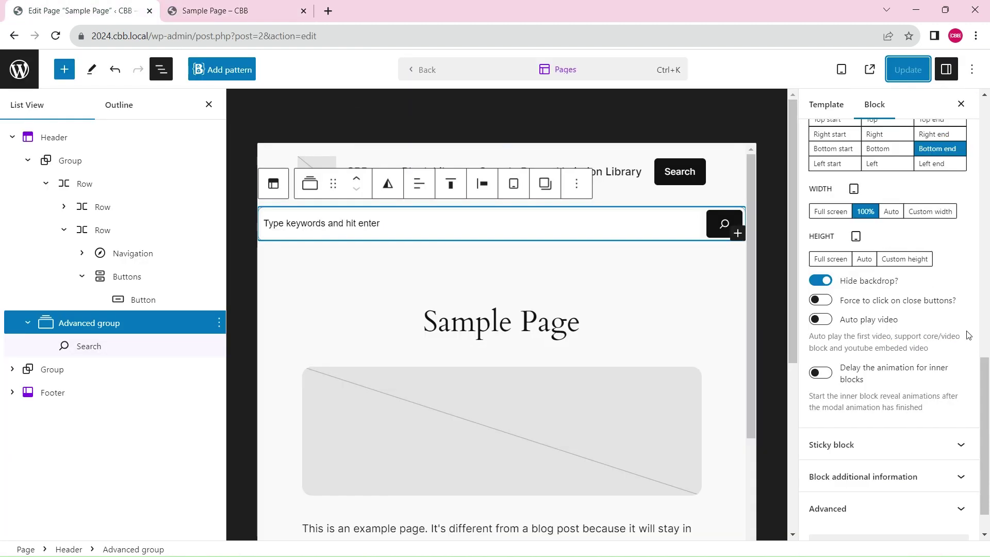
# Switch the editor preview back to Desktop and bring up link options for the WordPress logo link
pyautogui.click(841, 69)
pyautogui.click(725, 103)
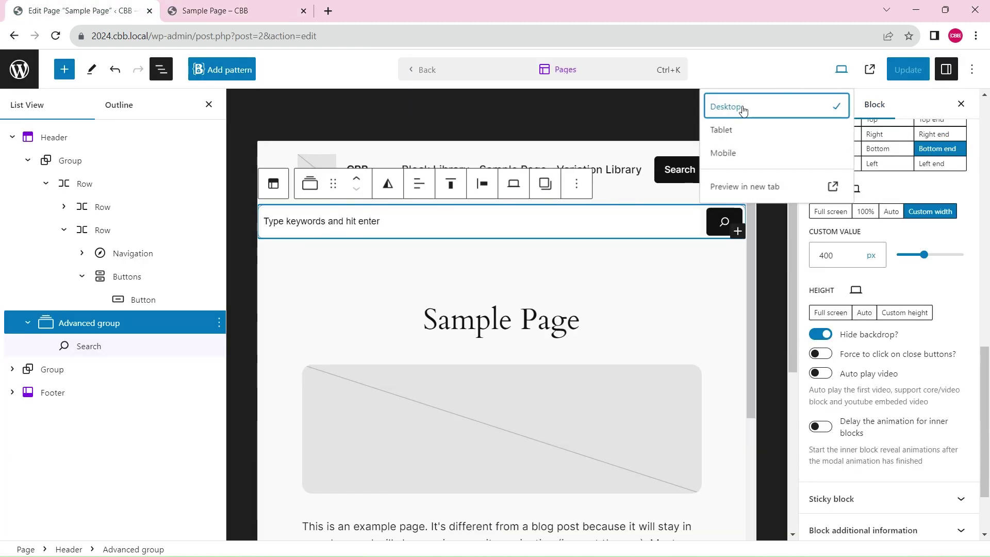
pyautogui.moveTo(988, 363); pyautogui.dragTo(989, 249)
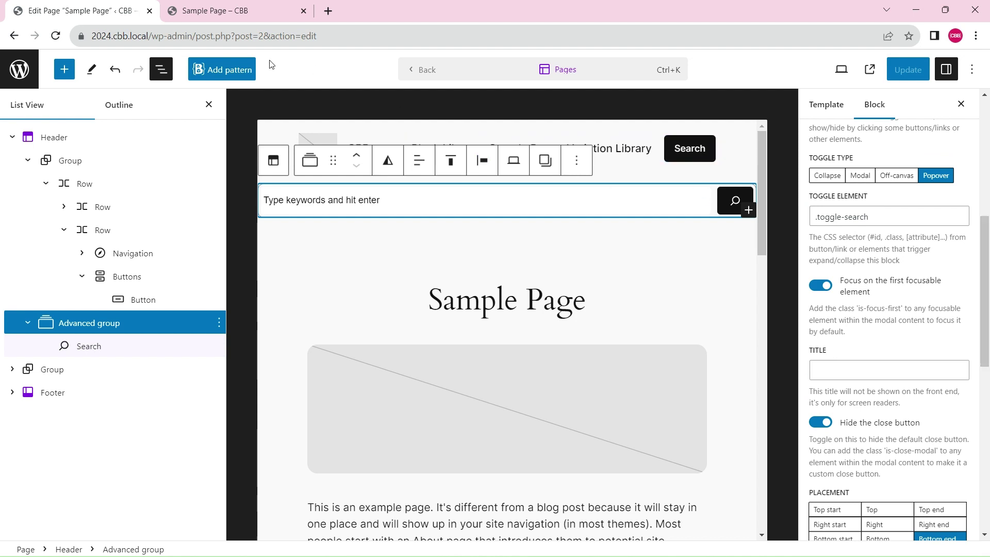
pyautogui.rightClick(28, 77)
# Open the dashboard in a new tab and go to Custom Blocks > Variation Library
pyautogui.click(69, 83)
pyautogui.click(384, 11)
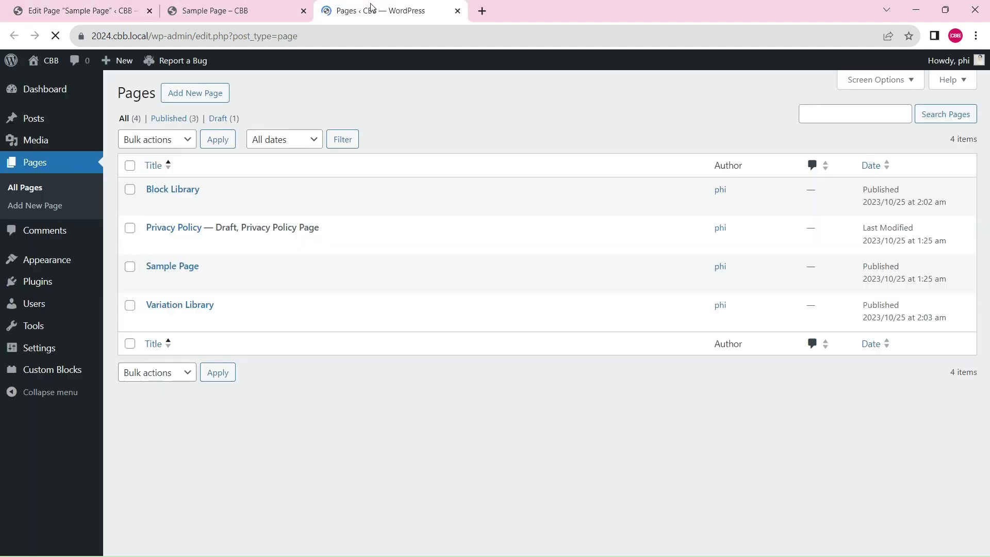
pyautogui.moveTo(40, 367)
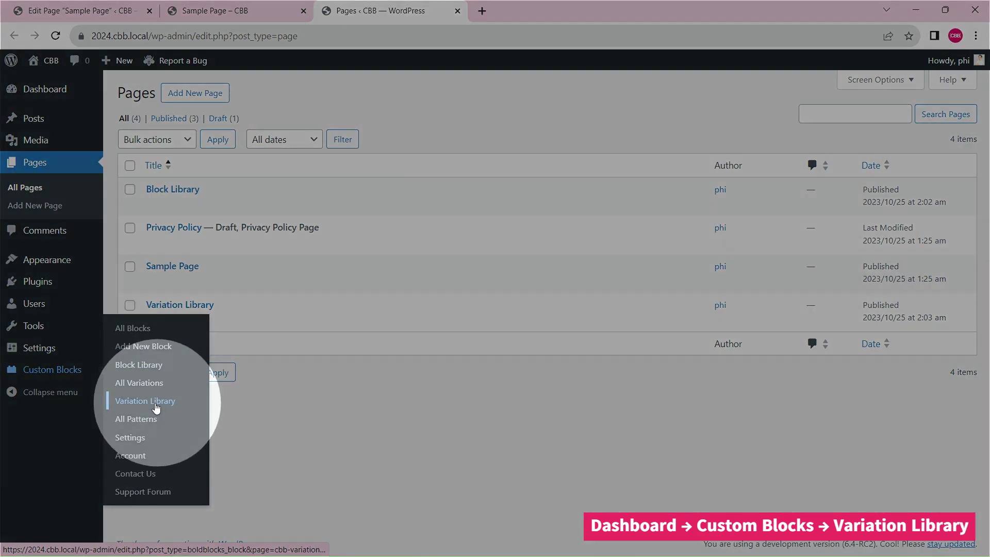
pyautogui.click(153, 406)
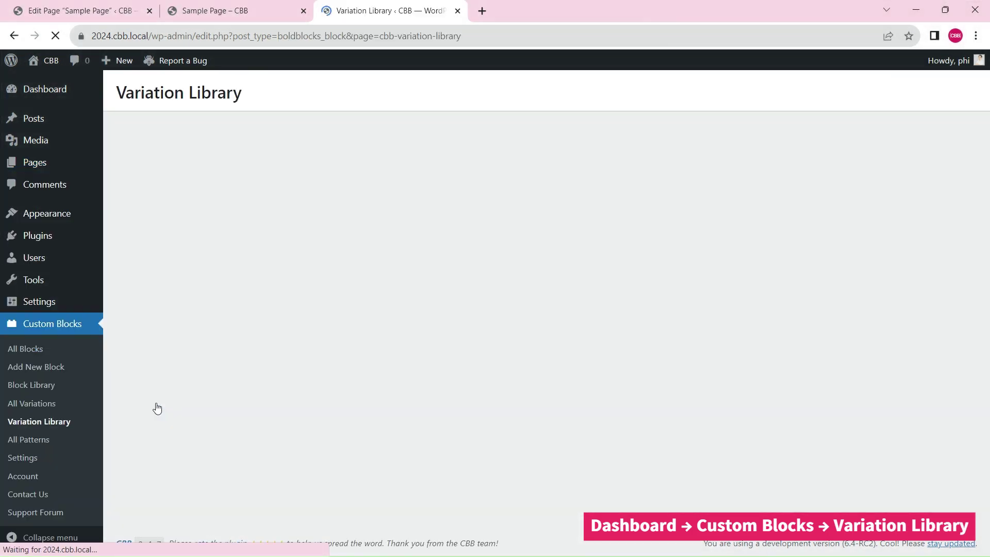
# Filter the variations by the SVG keyword and install the SVG Block
pyautogui.scroll(-5, 561, 334)
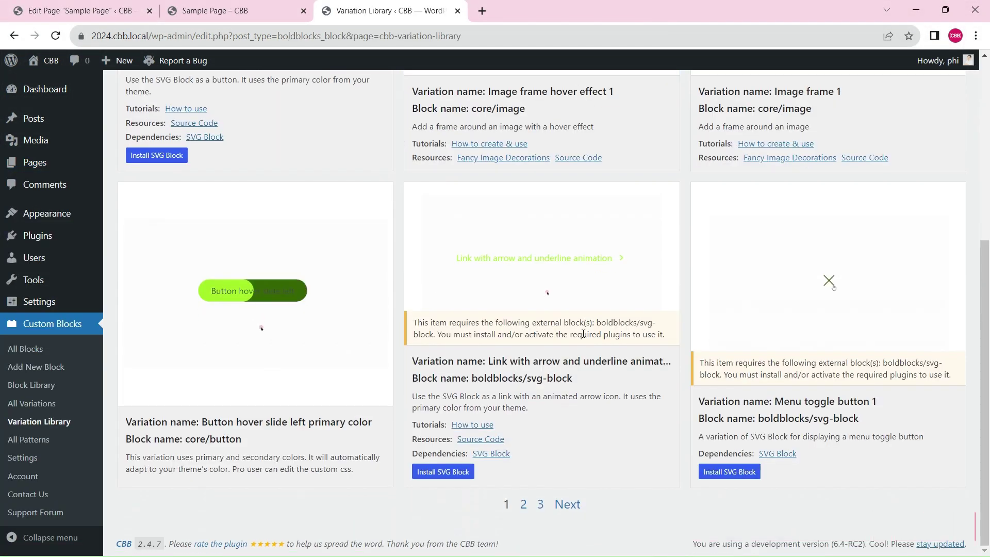
pyautogui.scroll(3, 493, 307)
pyautogui.scroll(2, 493, 307)
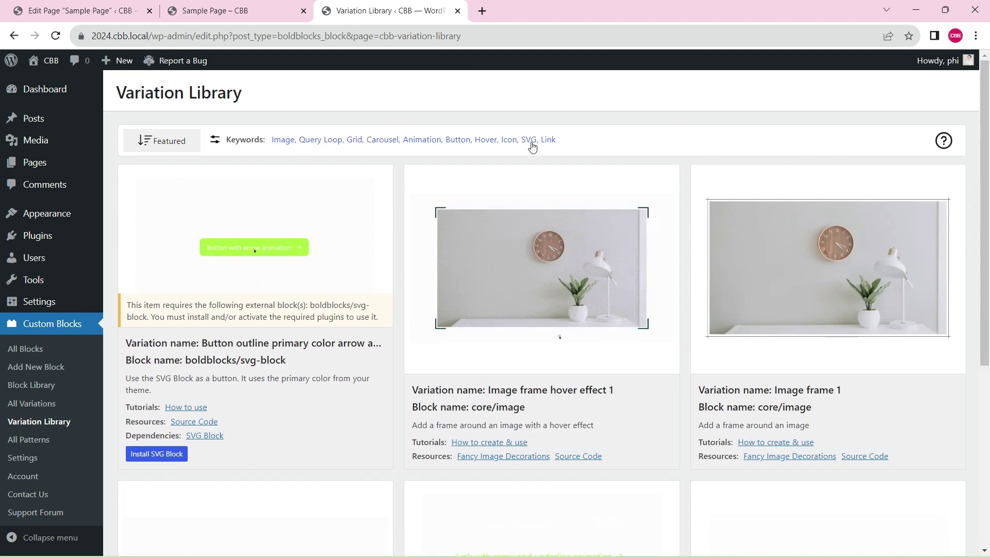
pyautogui.click(514, 139)
pyautogui.scroll(-3, 734, 260)
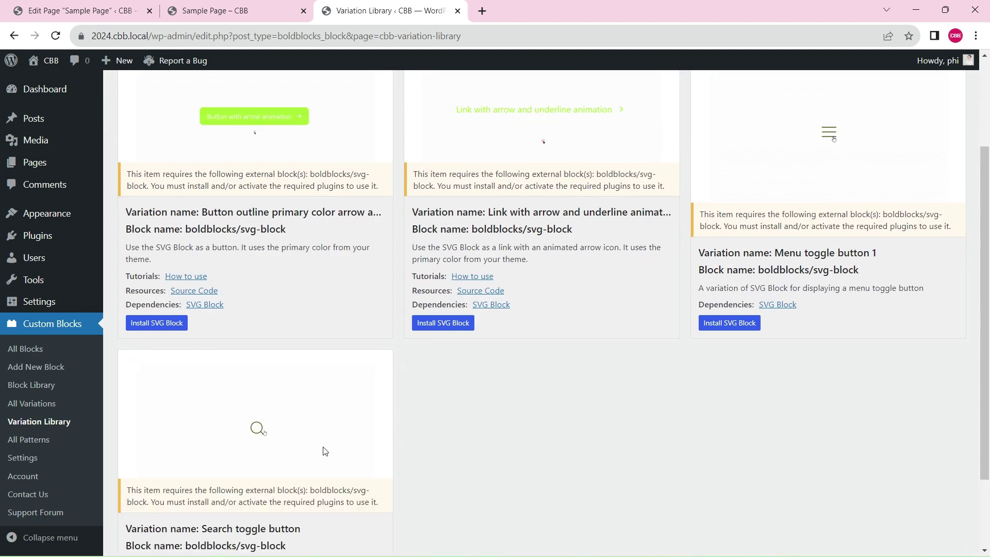
pyautogui.scroll(-2, 298, 435)
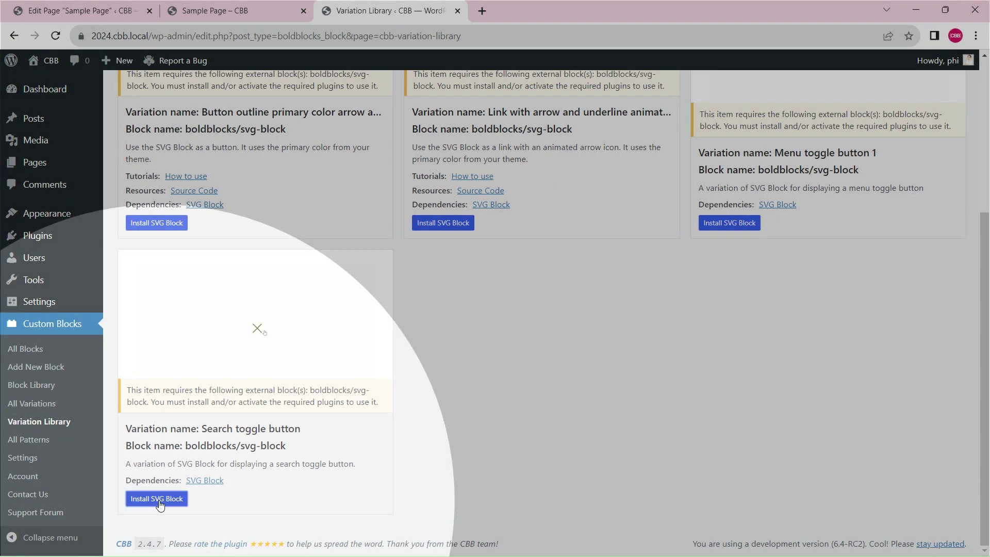
pyautogui.click(154, 498)
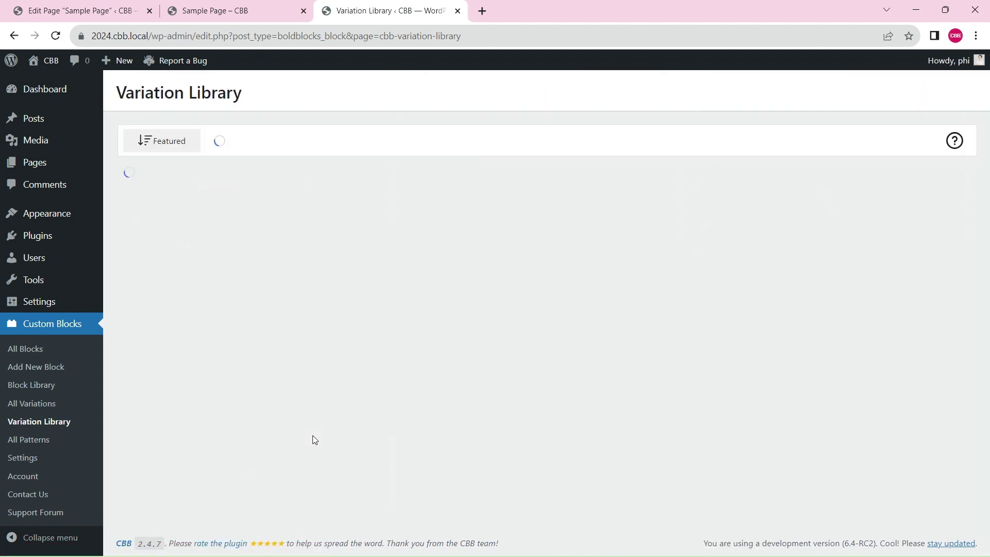
# Import the Search toggle button variation, then reload the Sample Page editor
pyautogui.scroll(-4, 313, 439)
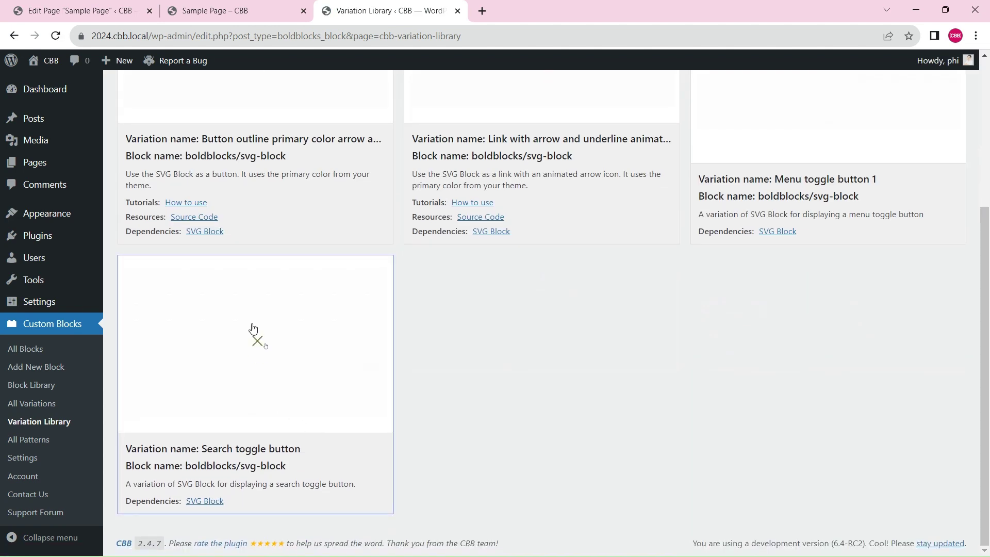
pyautogui.click(250, 339)
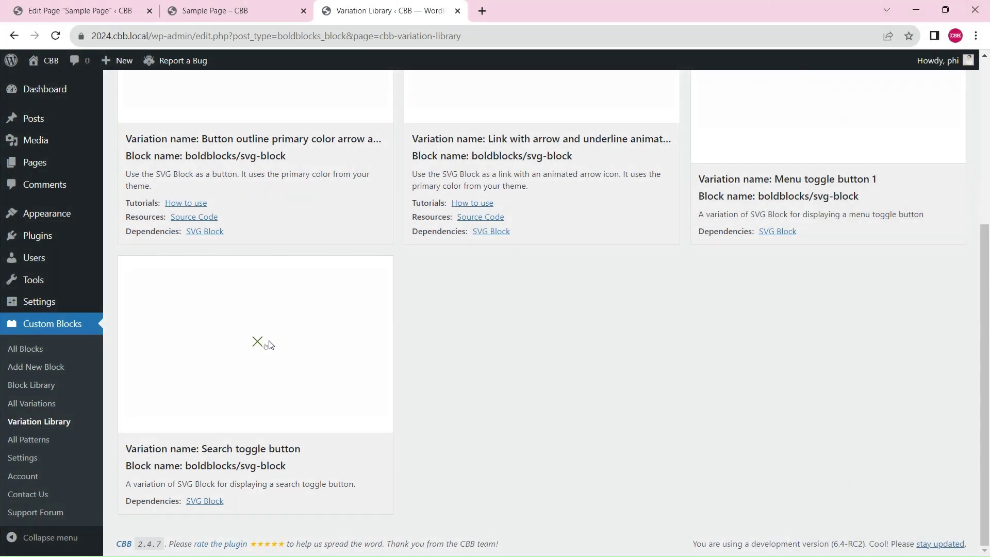
pyautogui.scroll(3, 271, 345)
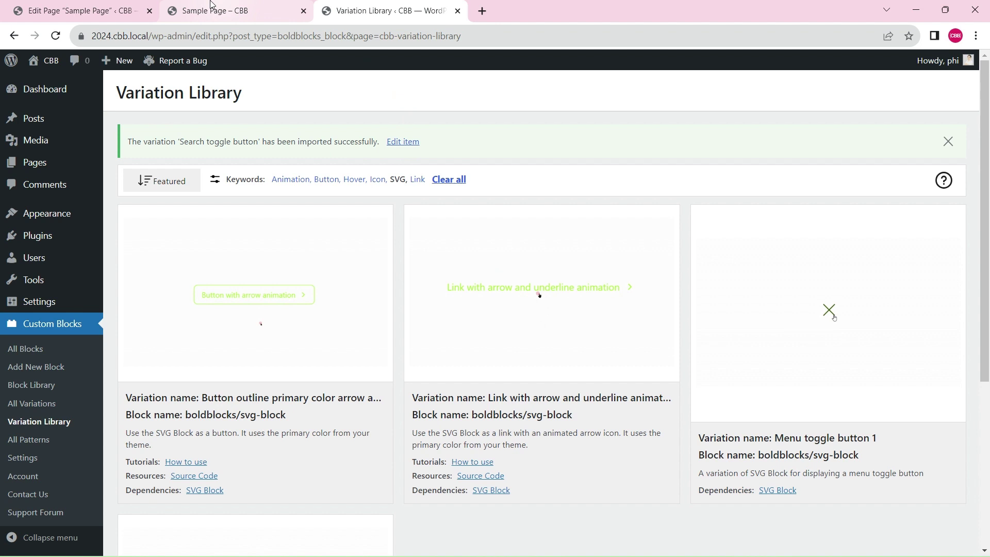
pyautogui.click(82, 10)
pyautogui.click(56, 36)
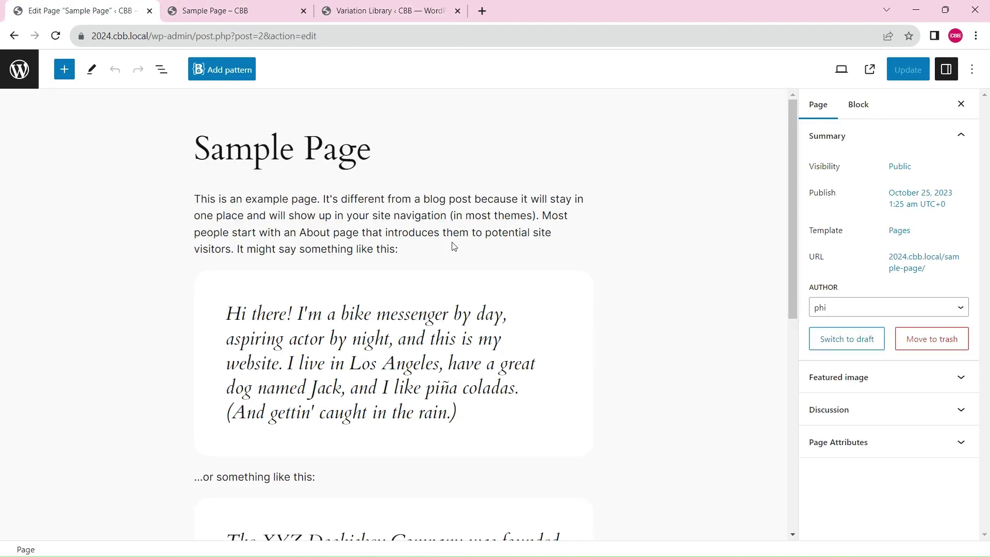
# Edit the page template and select the header's Buttons group in the outline
pyautogui.click(890, 235)
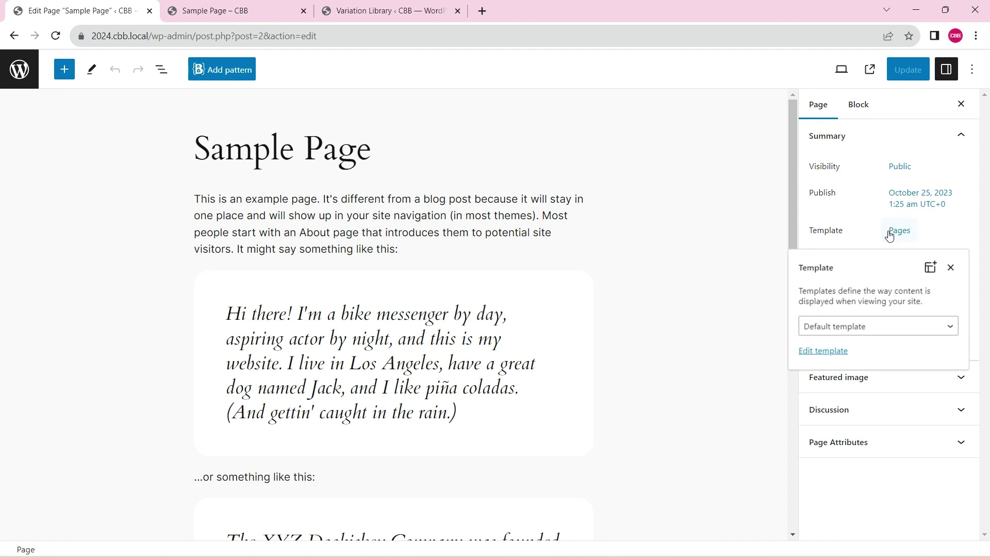
pyautogui.click(837, 351)
pyautogui.doubleClick(661, 151)
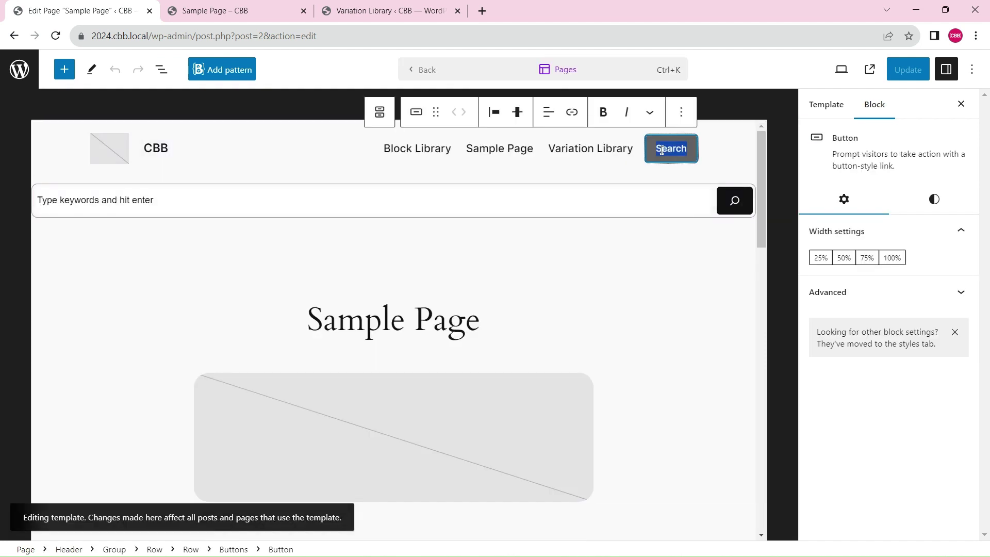
pyautogui.click(161, 69)
pyautogui.click(108, 277)
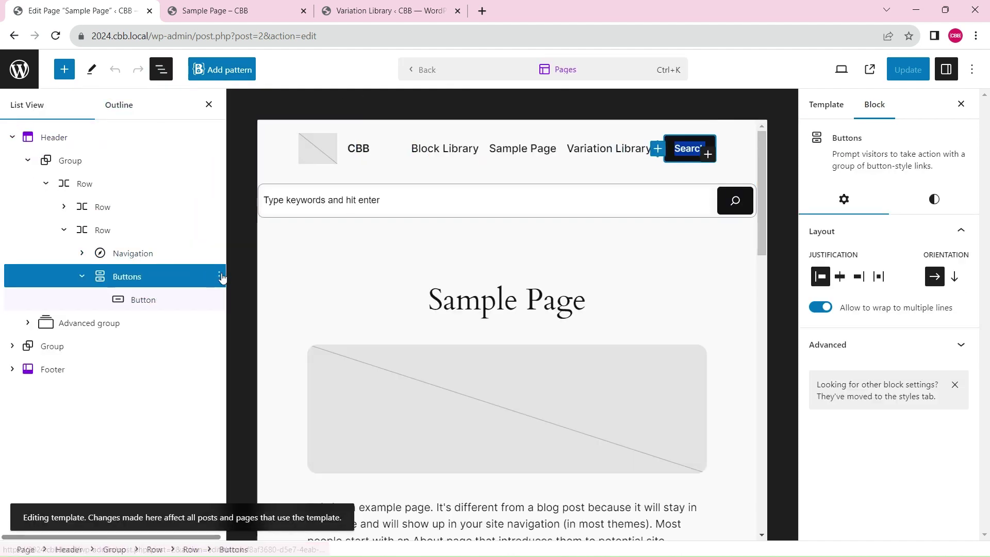
# Insert a Search toggle button block before the Buttons group using /se
pyautogui.click(219, 276)
pyautogui.click(238, 379)
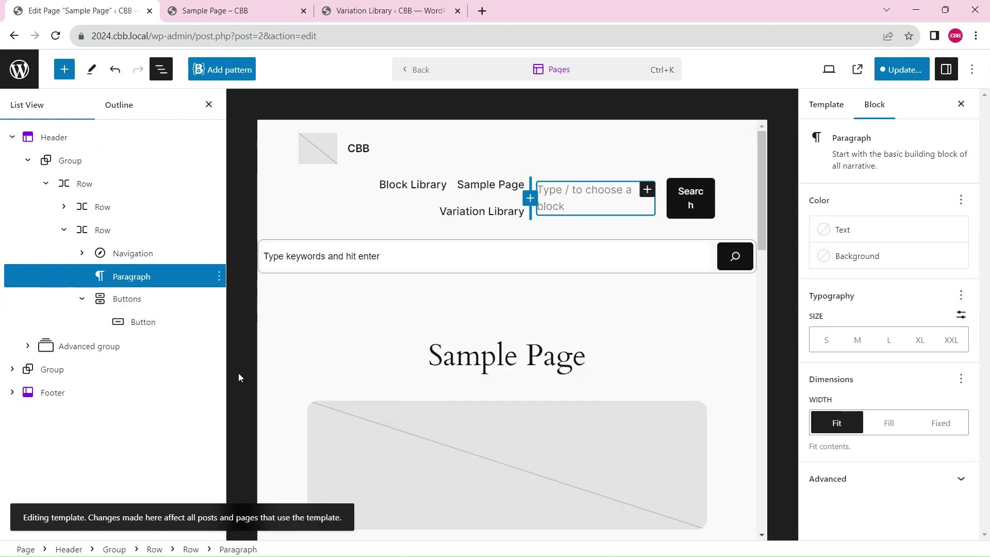
pyautogui.write('/se')
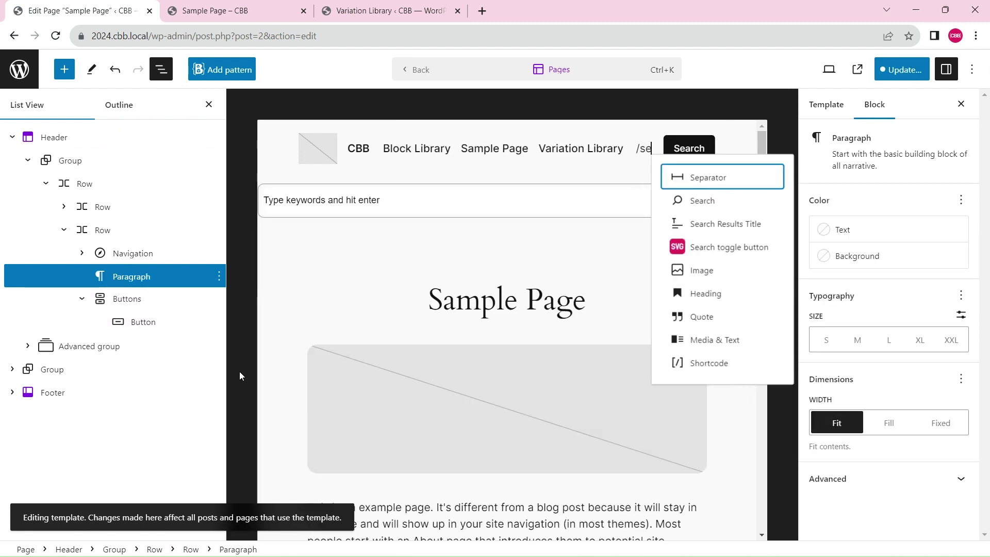
pyautogui.press('Down')
pyautogui.press('Down')
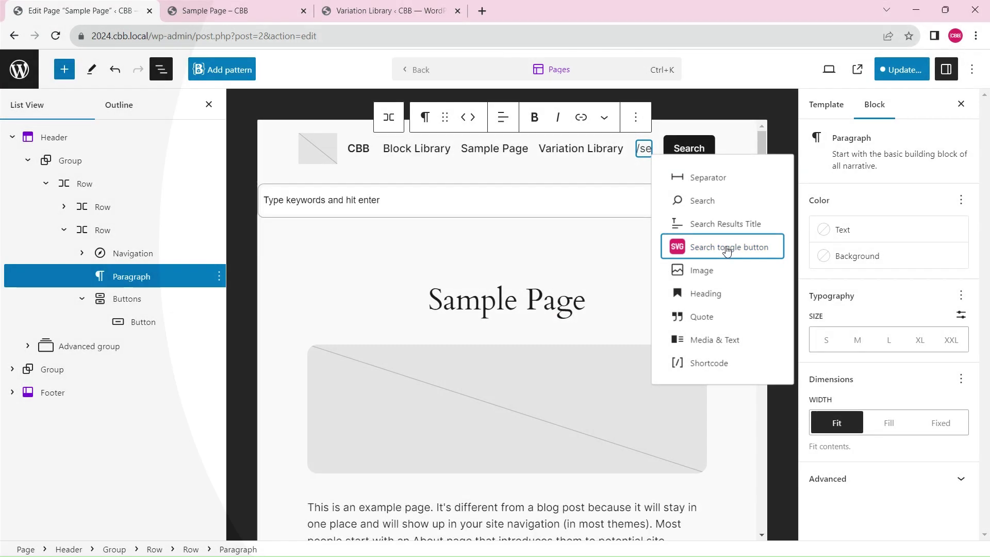
pyautogui.click(727, 247)
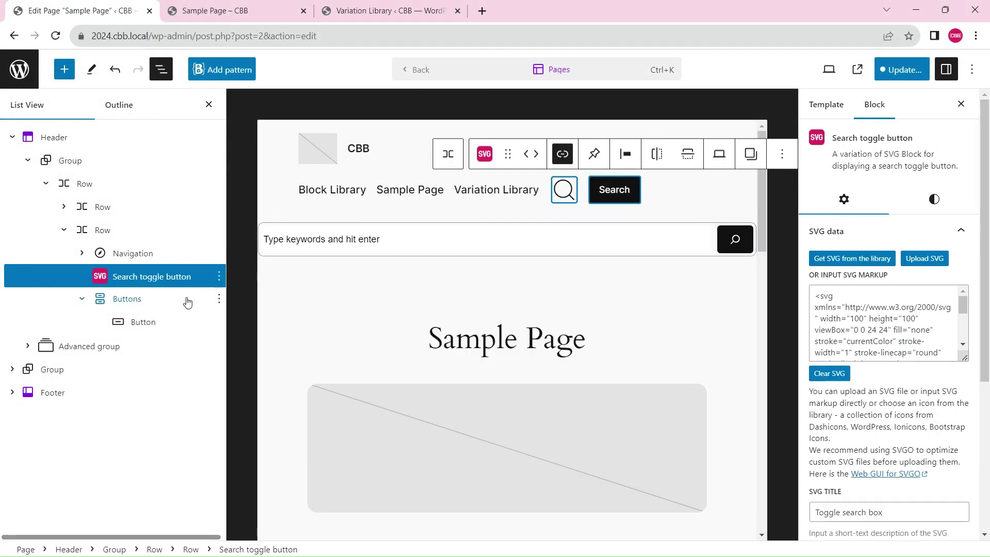
# Copy the toggle-search class from the old Search button, delete that button, and edit the toggle block's CSS classes
pyautogui.click(142, 322)
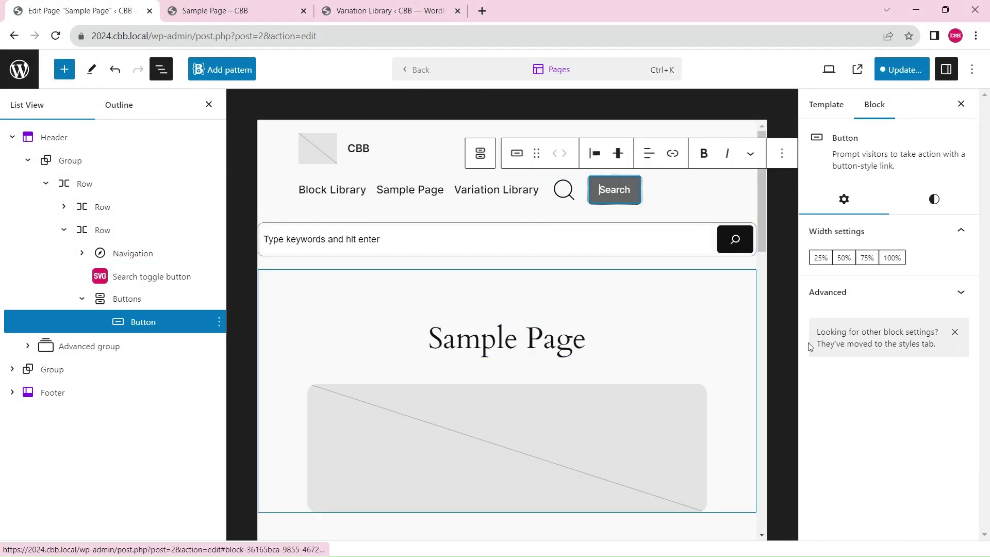
pyautogui.click(905, 294)
pyautogui.moveTo(877, 506); pyautogui.dragTo(813, 506)
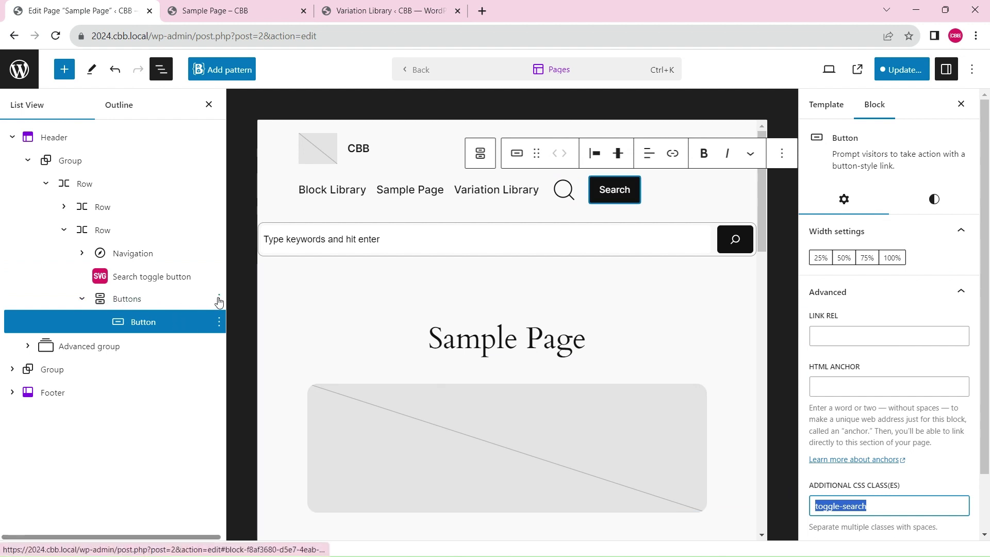
pyautogui.click(219, 324)
pyautogui.click(240, 540)
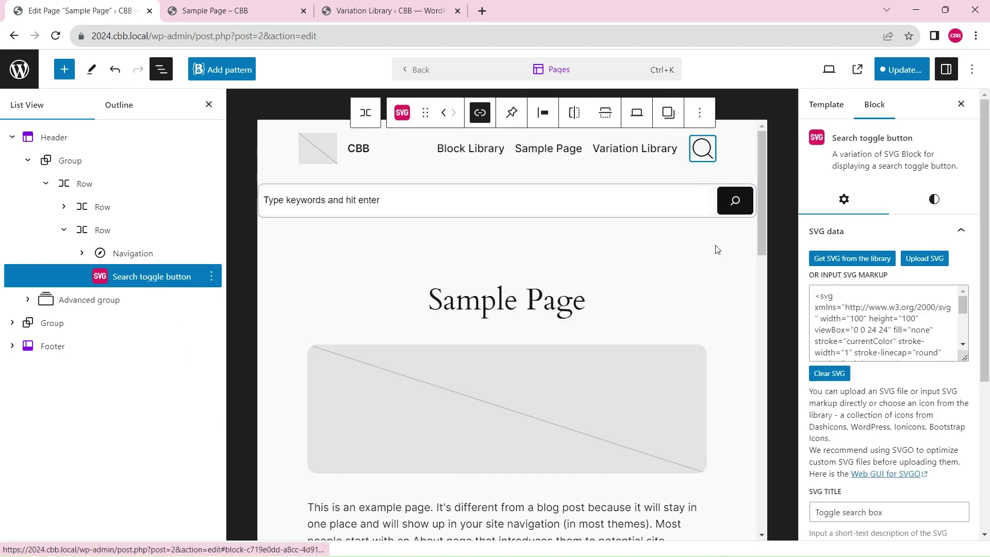
pyautogui.scroll(-5, 954, 304)
pyautogui.click(858, 476)
pyautogui.click(904, 439)
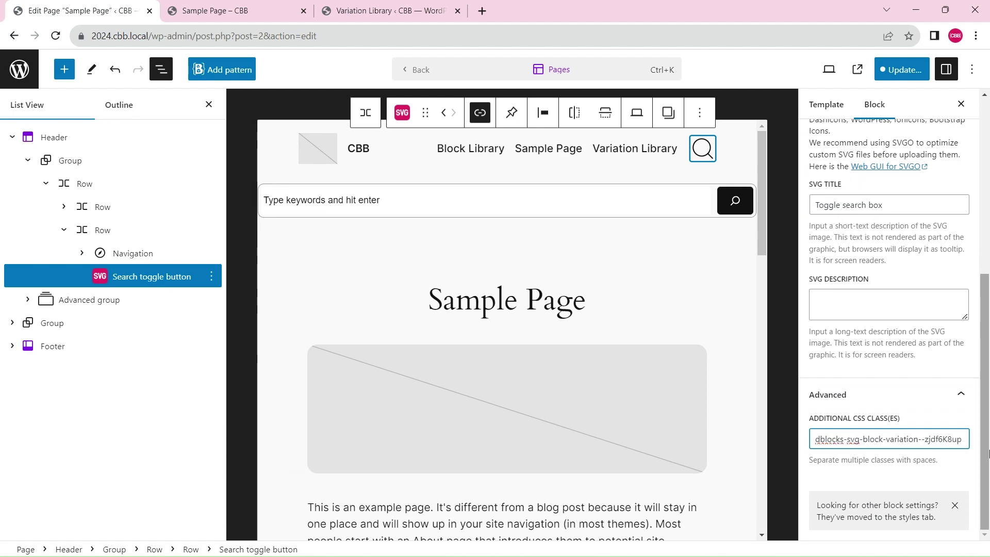
# Add the toggle-search class to the toggle block and save the Header template
pyautogui.write('toggle-search')
pyautogui.click(902, 72)
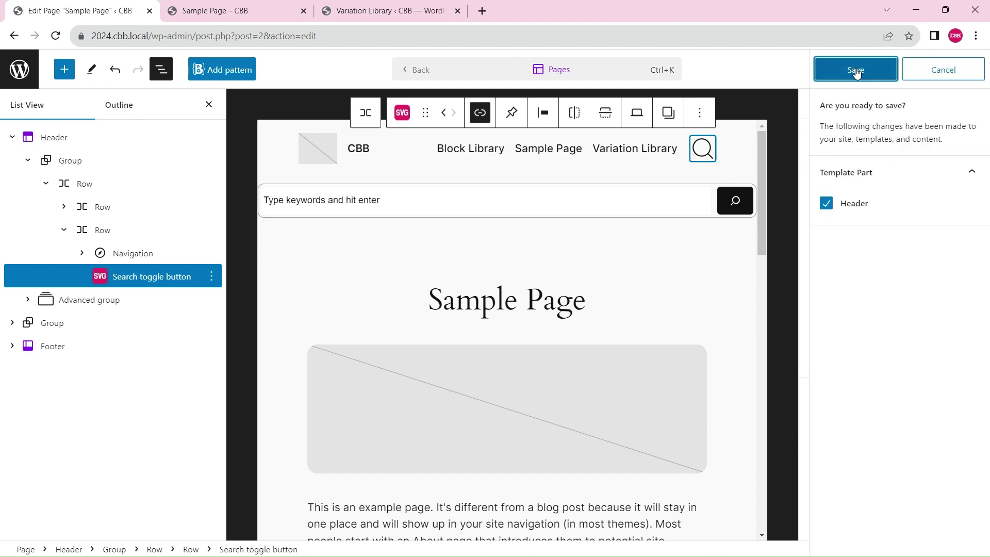
pyautogui.click(856, 69)
# On the live Sample Page, close DevTools and toggle the header search icon to check the popover
pyautogui.click(413, 5)
pyautogui.click(232, 10)
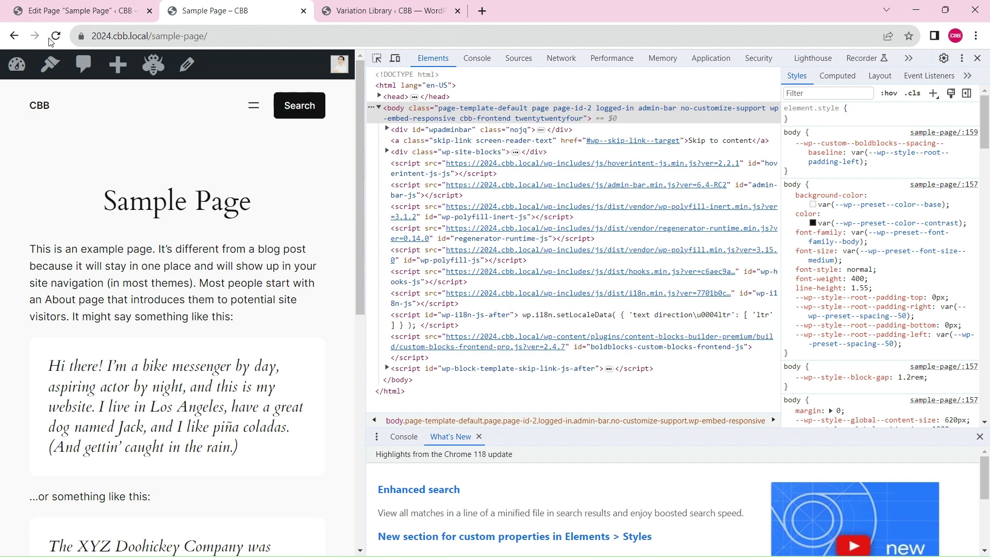
pyautogui.click(311, 105)
pyautogui.click(312, 105)
pyautogui.click(977, 58)
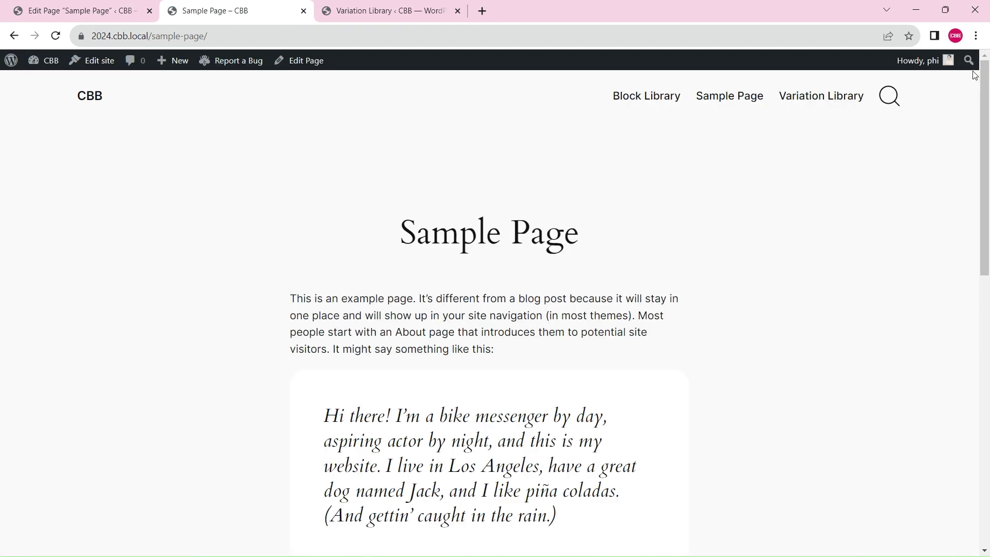
pyautogui.click(889, 97)
pyautogui.click(894, 96)
pyautogui.click(893, 97)
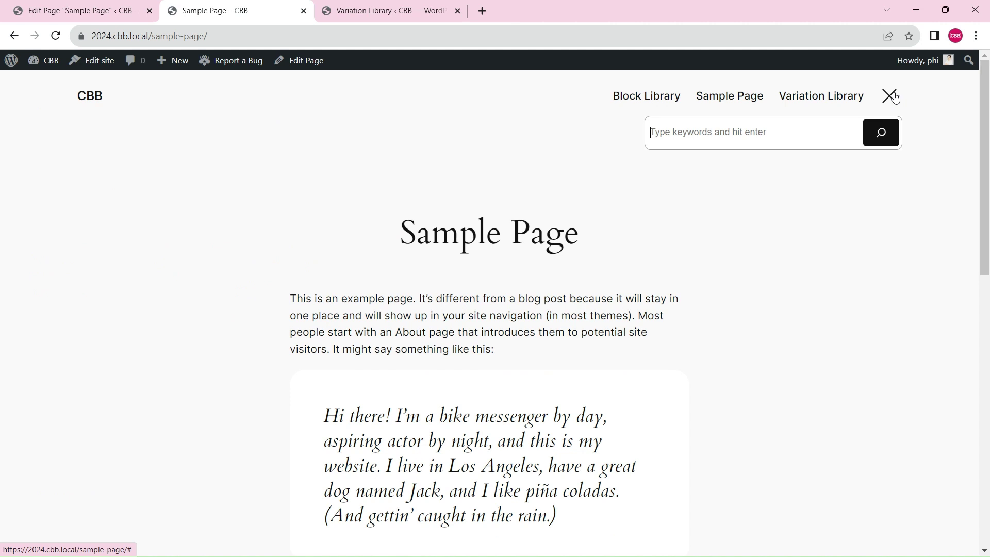